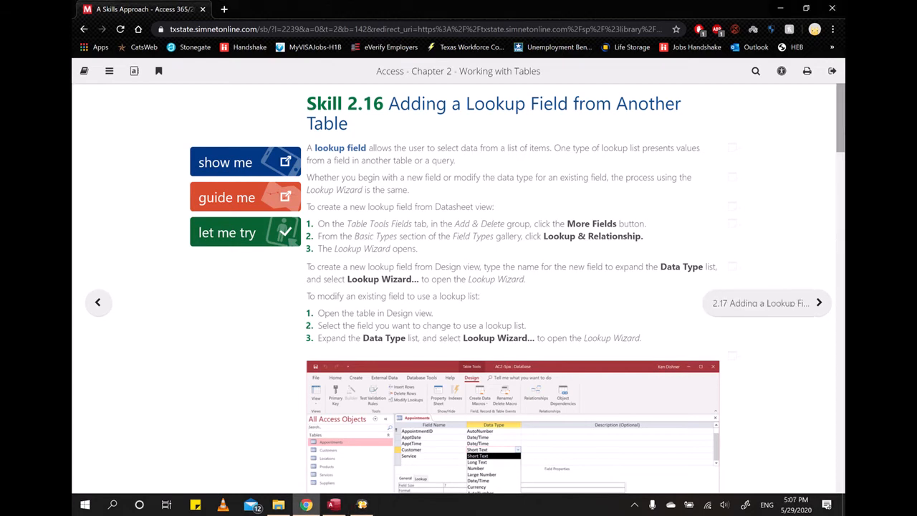
Step: Switch to Access and open the Appointments table in Datasheet view
left_click_drag(843, 134, 802, 413)
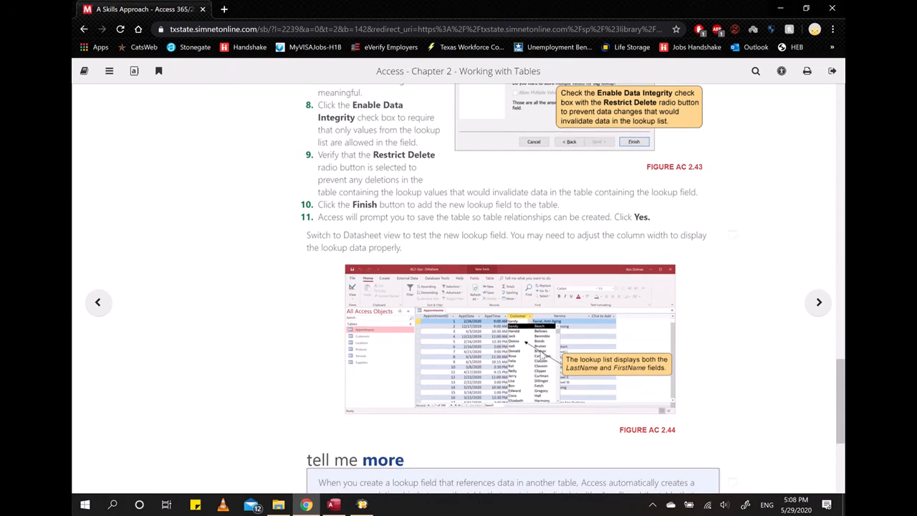
scroll(342, 362, "down", 4)
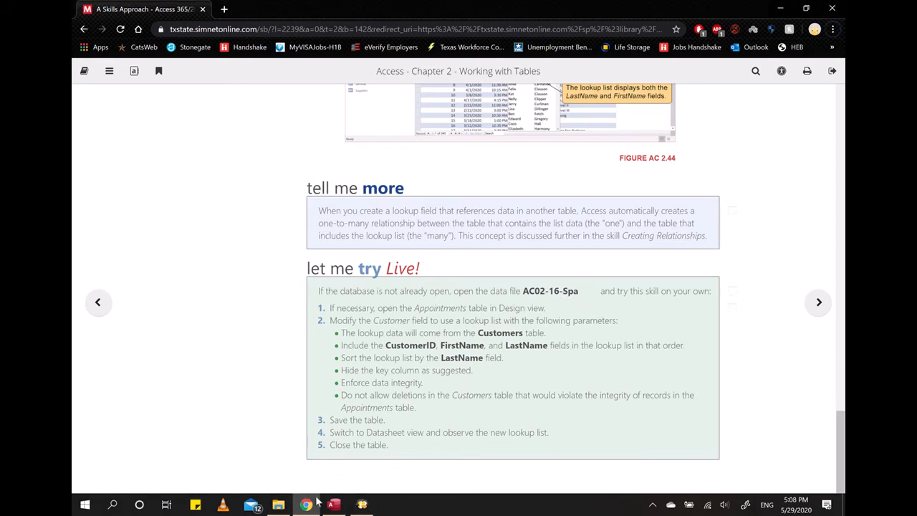
left_click(334, 504)
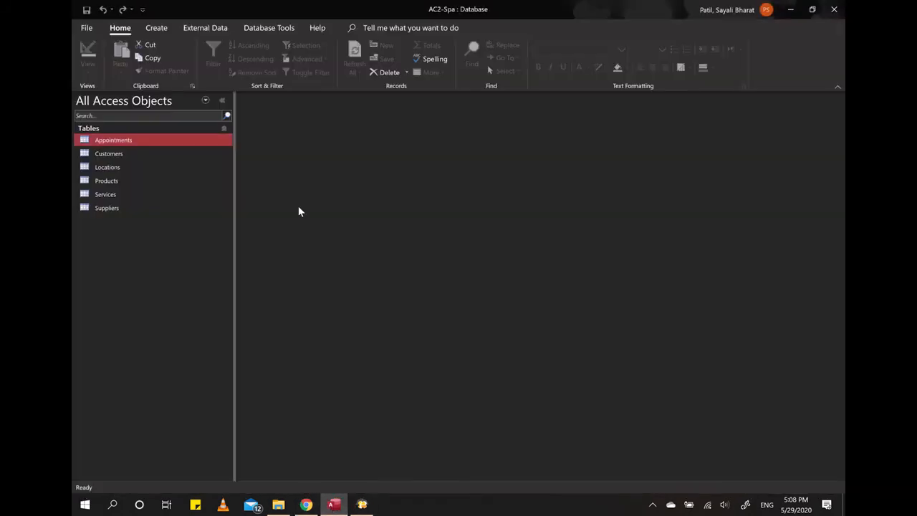
double_click(138, 139)
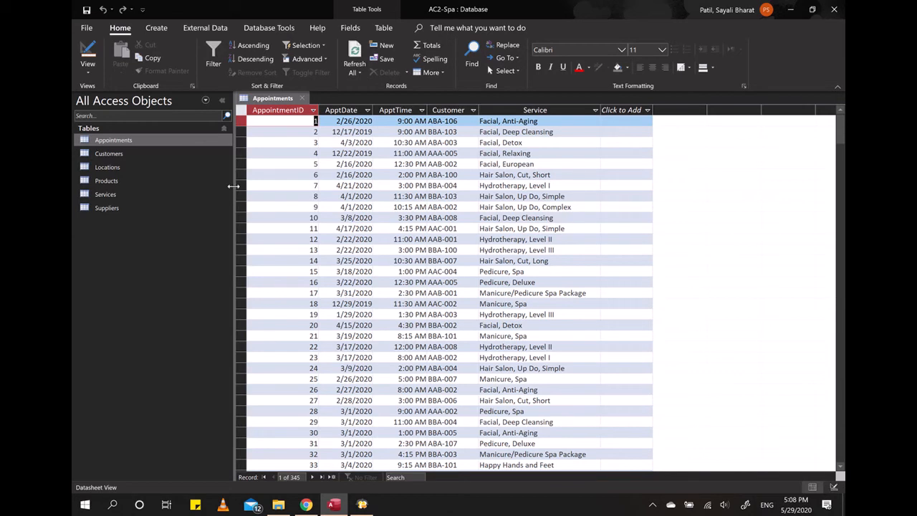
left_click(89, 73)
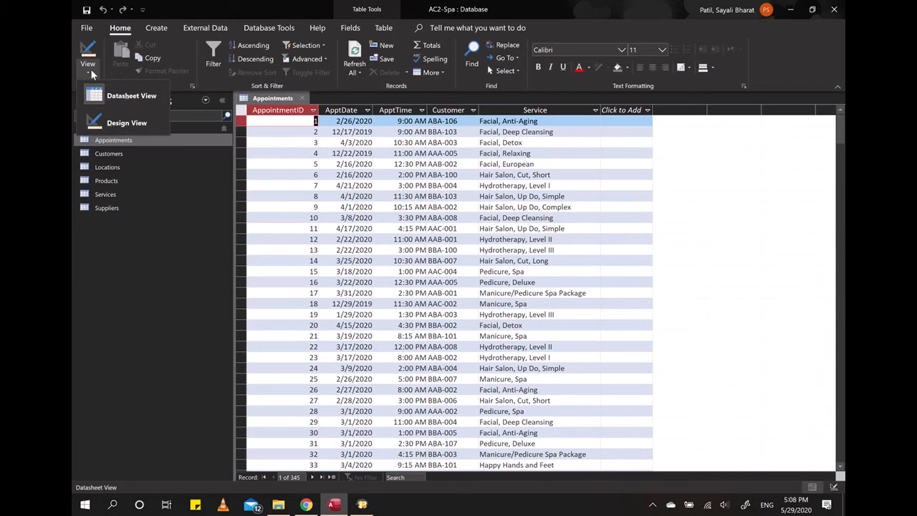
left_click(150, 142)
right_click(119, 141)
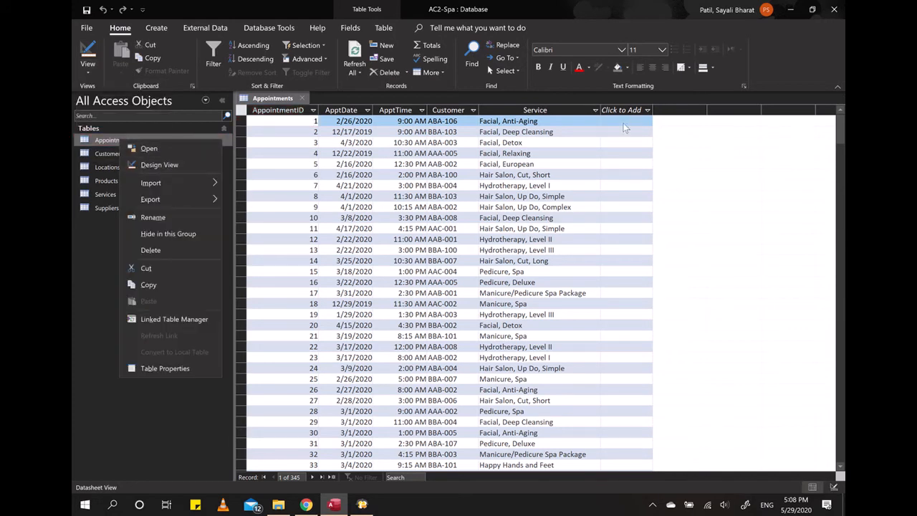
left_click(634, 113)
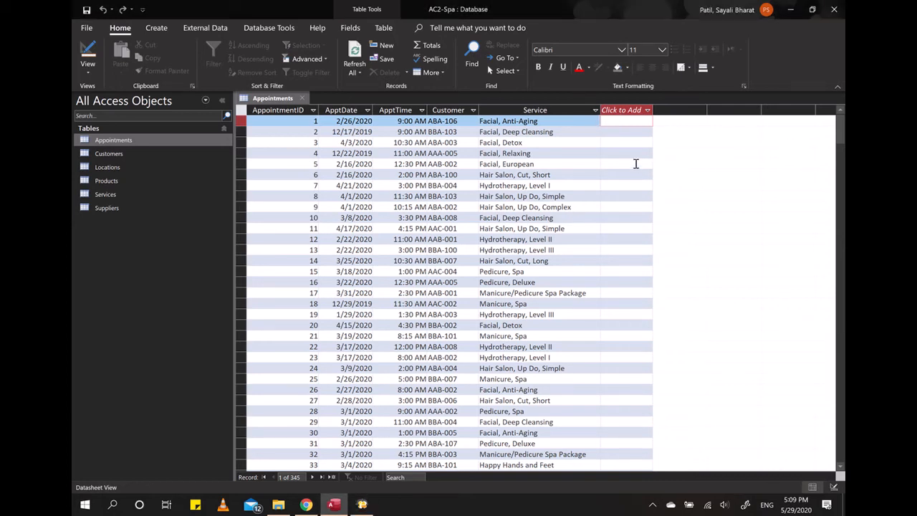
Step: Start a new Lookup & Relationship field that gets its values from another table or query
left_click(648, 112)
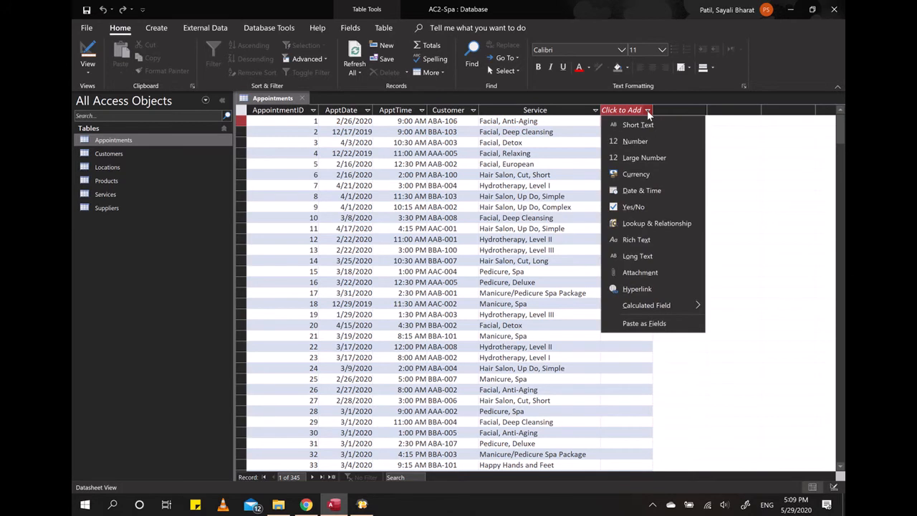
left_click(674, 228)
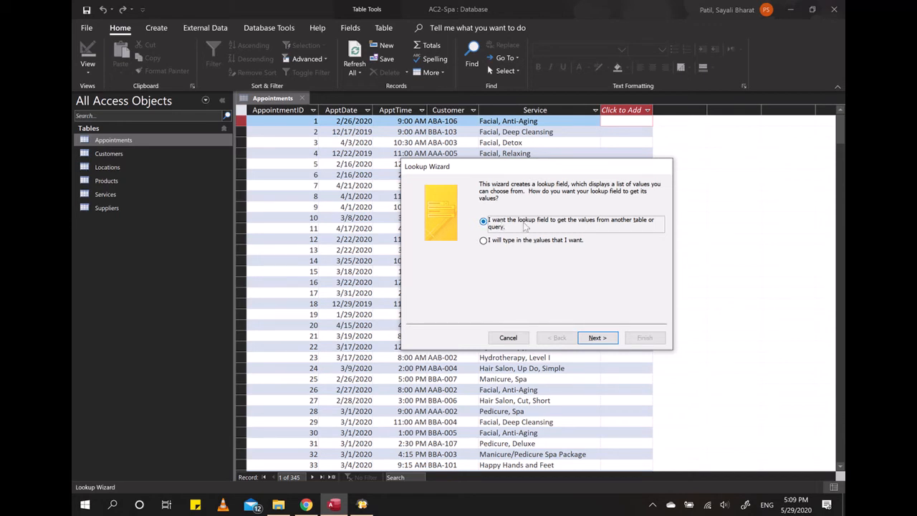
left_click(600, 339)
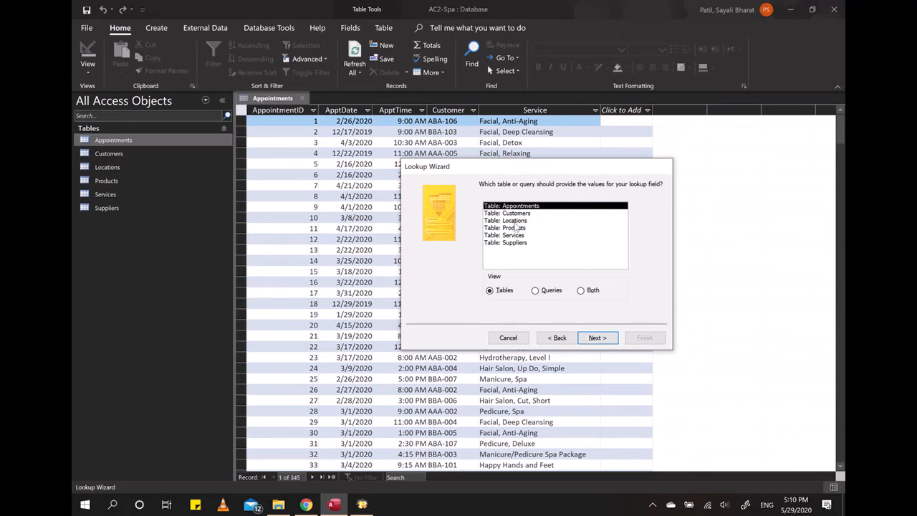
Step: Choose the Locations table as the source and include both LocationID and Location fields in the lookup
left_click(502, 222)
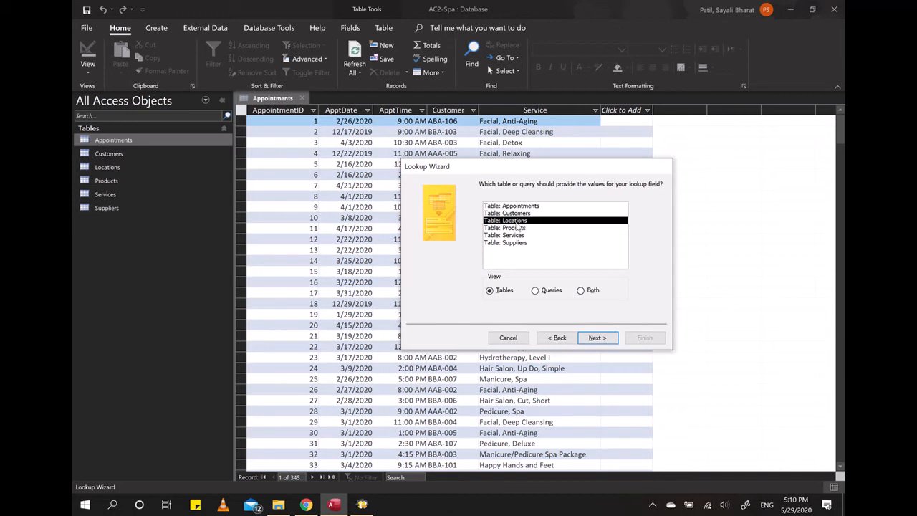
left_click(600, 339)
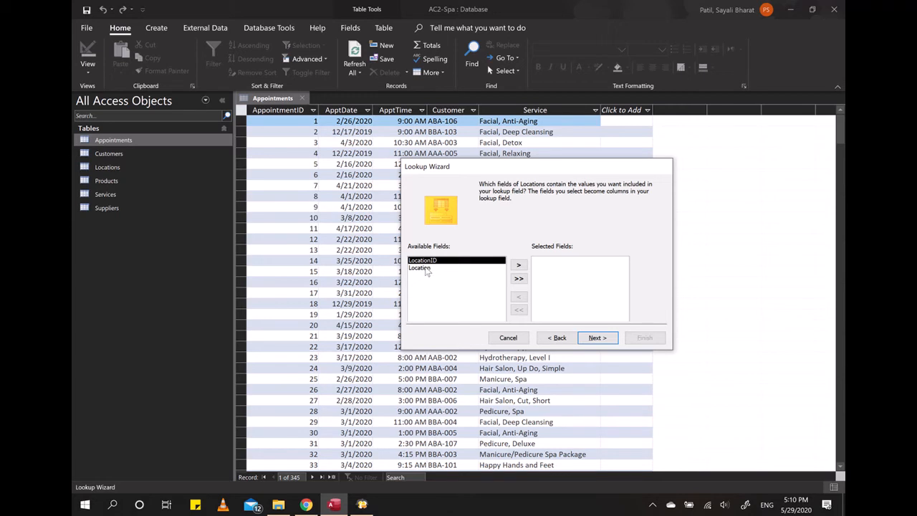
left_click(425, 268)
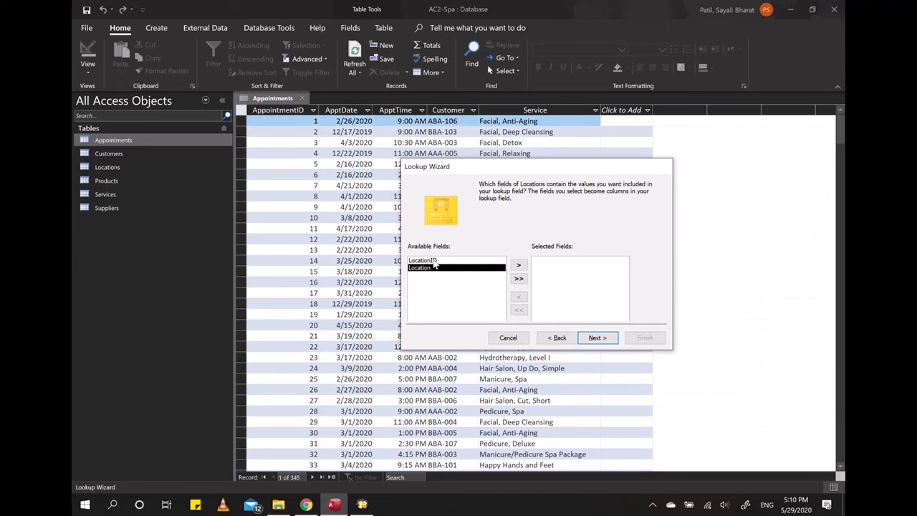
left_click(436, 261)
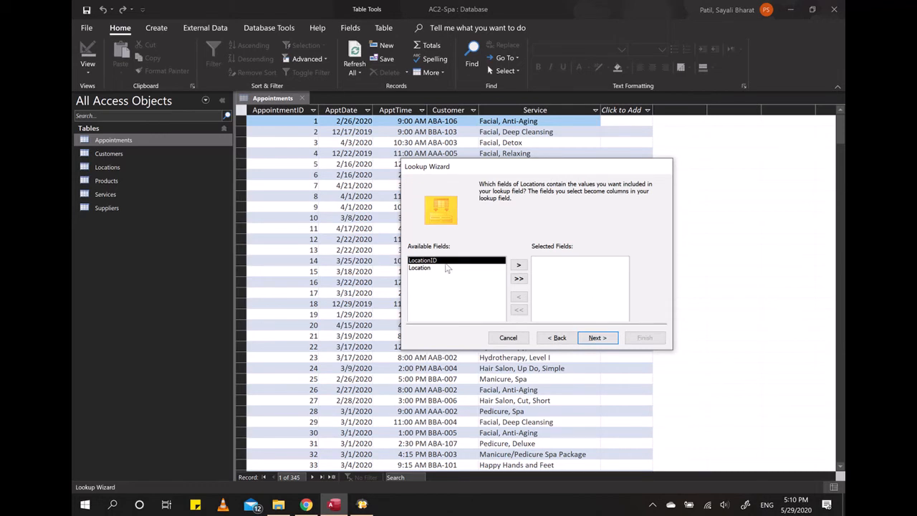
left_click(518, 265)
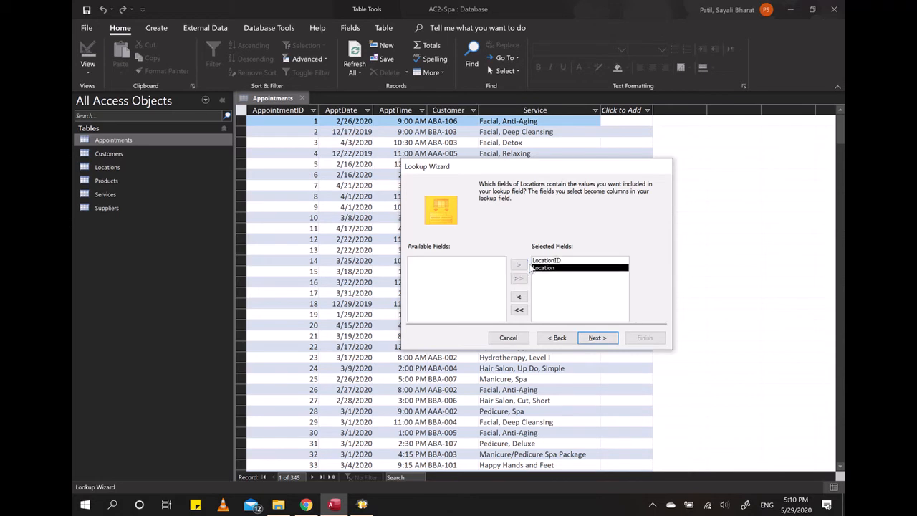
left_click(600, 336)
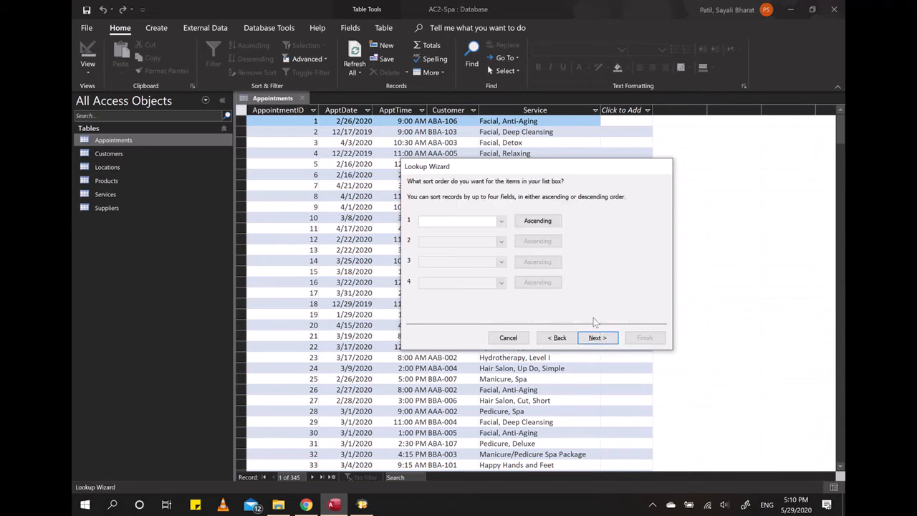
Step: Sort the lookup list in Ascending order by the Location field
left_click(503, 224)
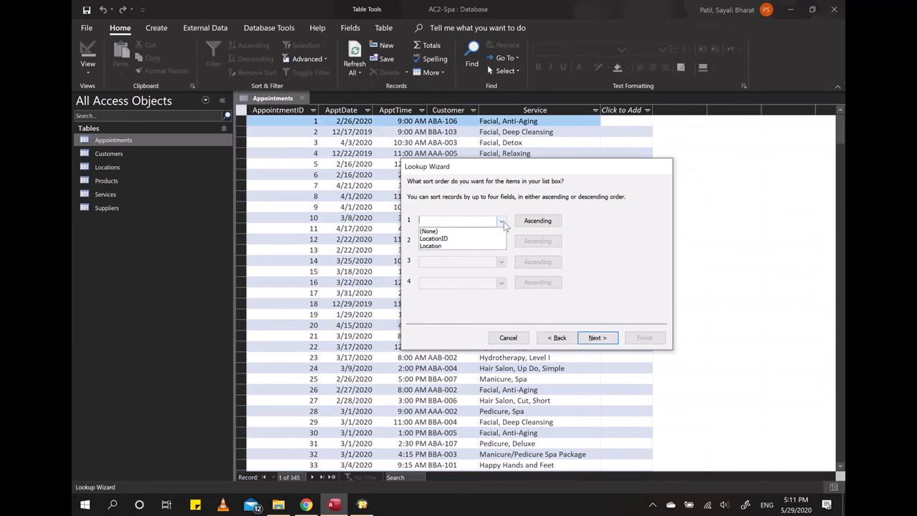
left_click(432, 246)
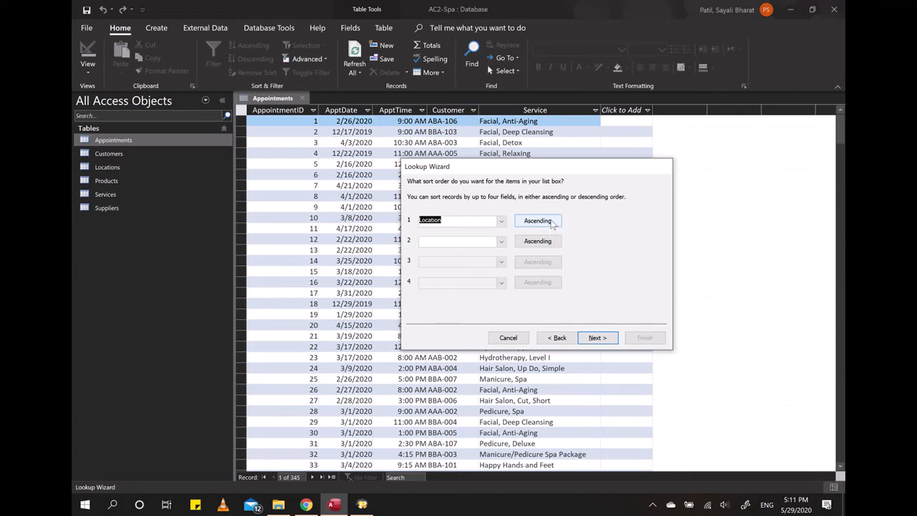
left_click(559, 225)
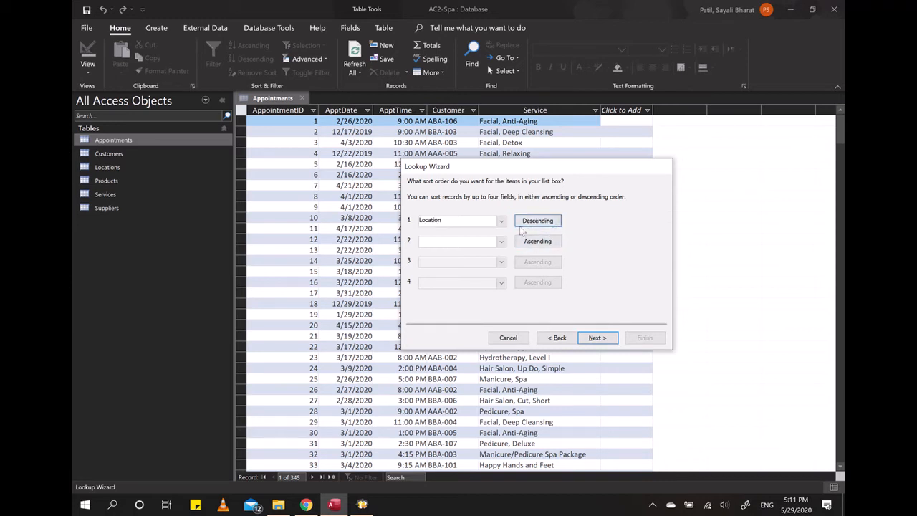
left_click(558, 225)
left_click(600, 338)
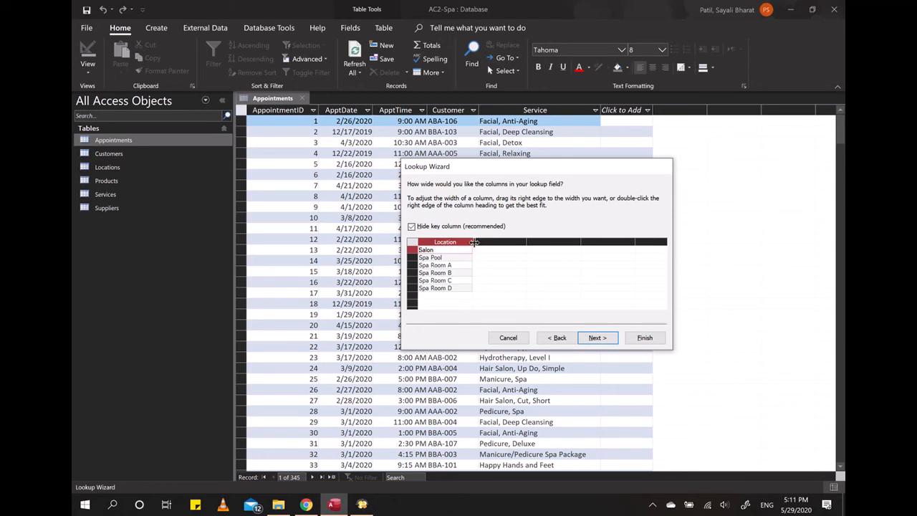
Step: Resize the Location column to best fit, keeping the key column hidden
left_click_drag(473, 242, 507, 242)
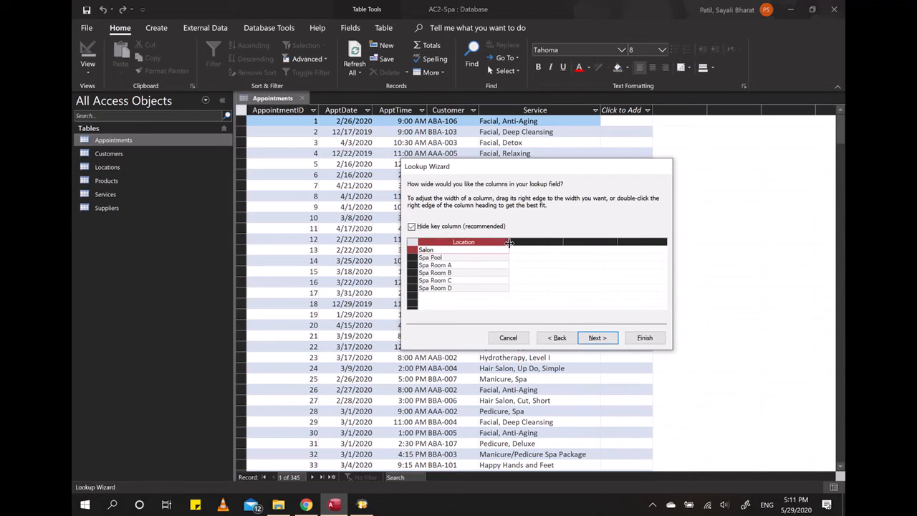
double_click(508, 242)
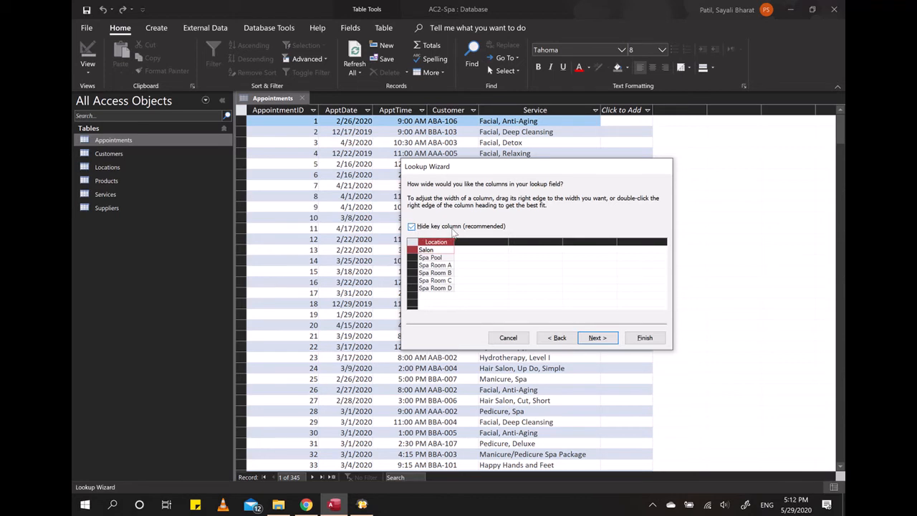
left_click(412, 227)
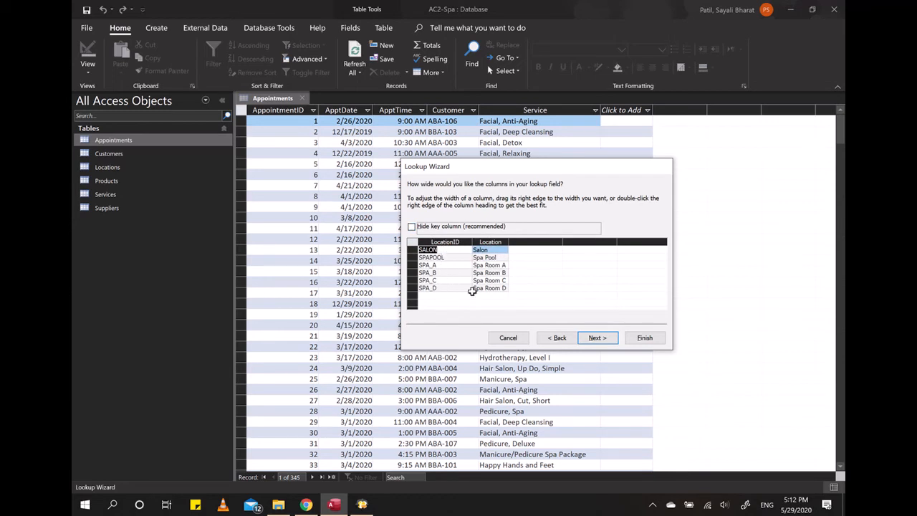
left_click(412, 227)
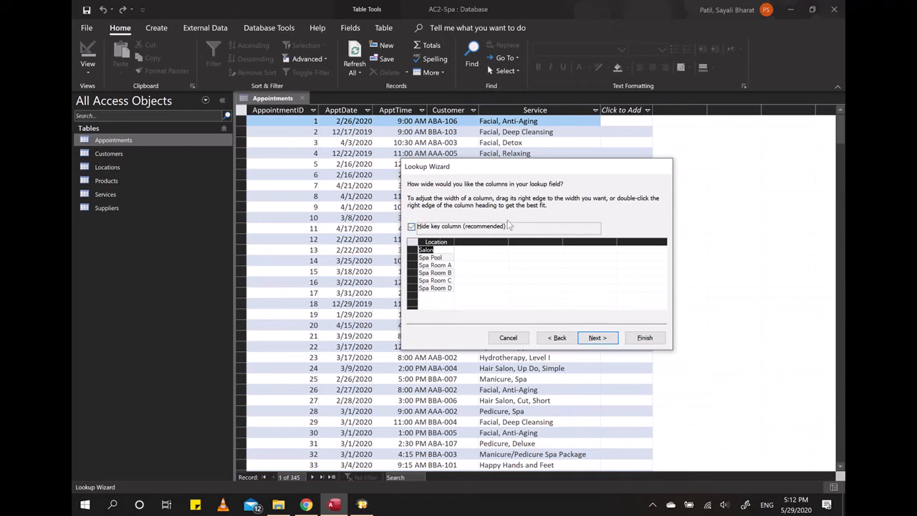
left_click(758, 475)
left_click(524, 257)
left_click(599, 338)
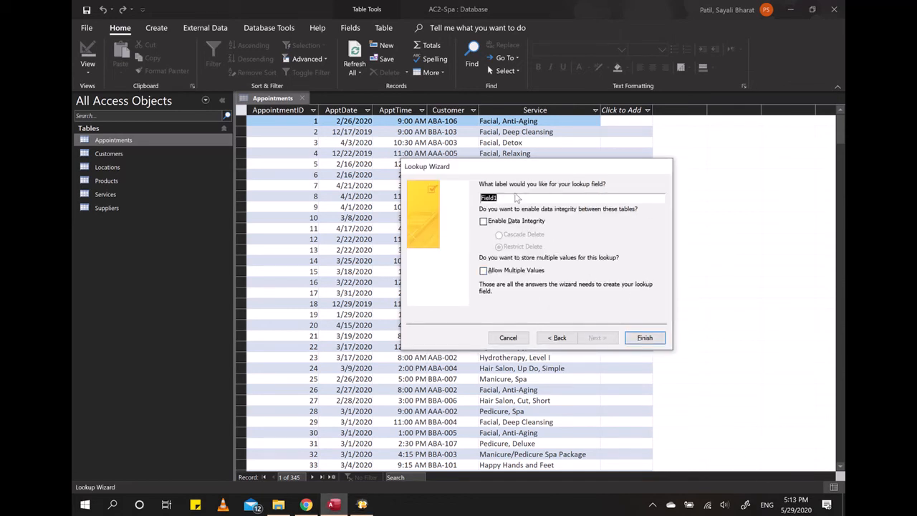
Step: Label the lookup field Rooms, enable data integrity with Restrict Delete, and finish the wizard
type("Rooms")
left_click(484, 222)
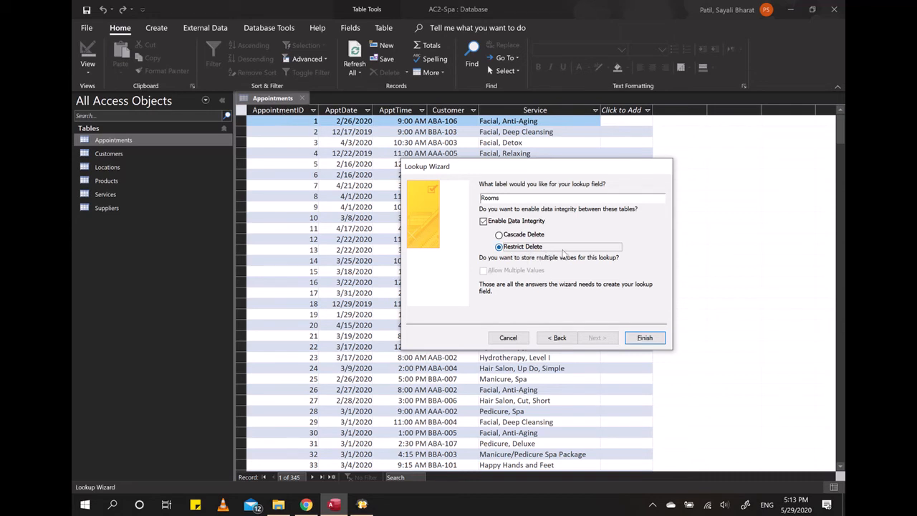
left_click(517, 236)
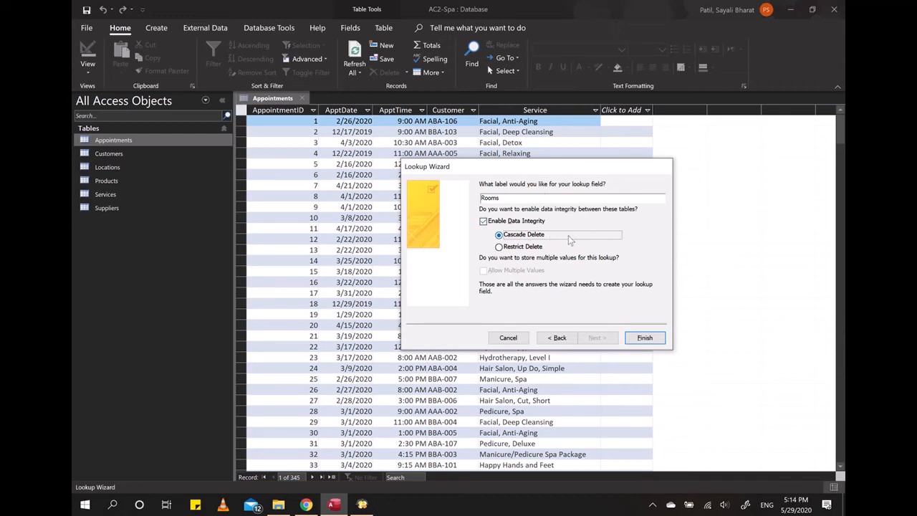
left_click(525, 248)
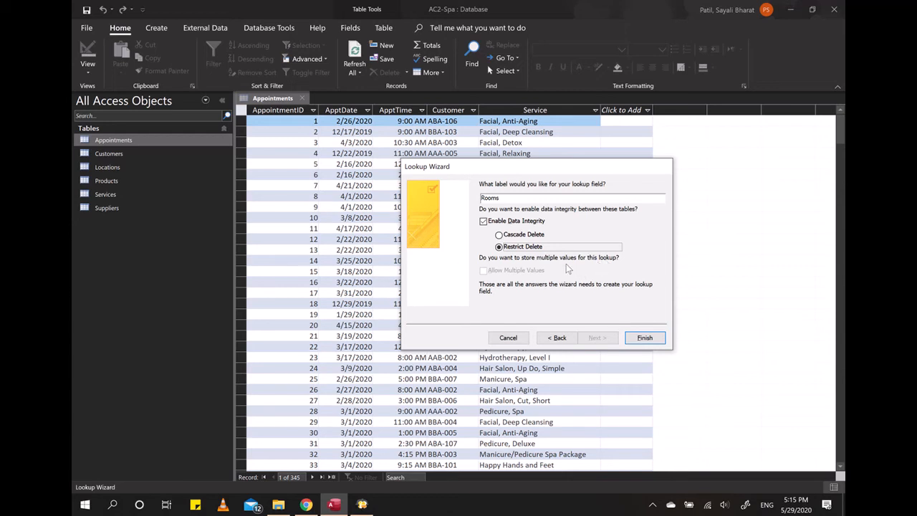
left_click(484, 222)
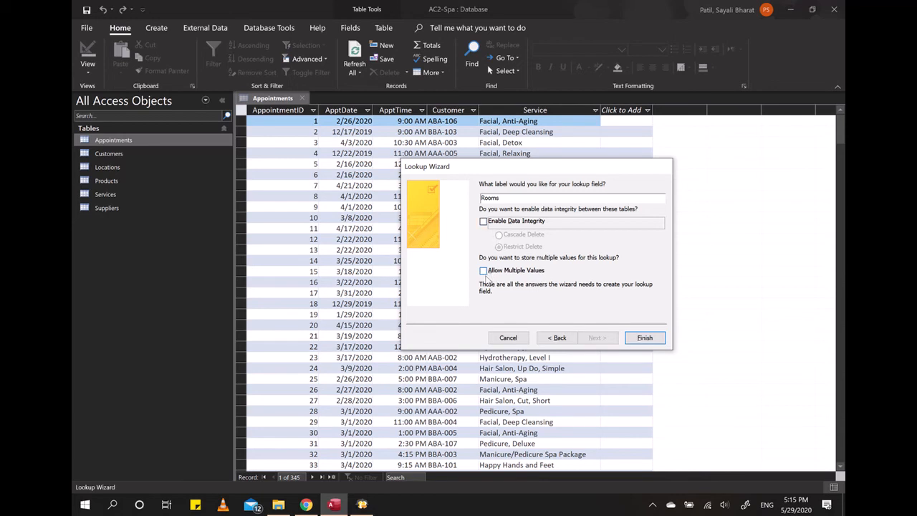
left_click(484, 223)
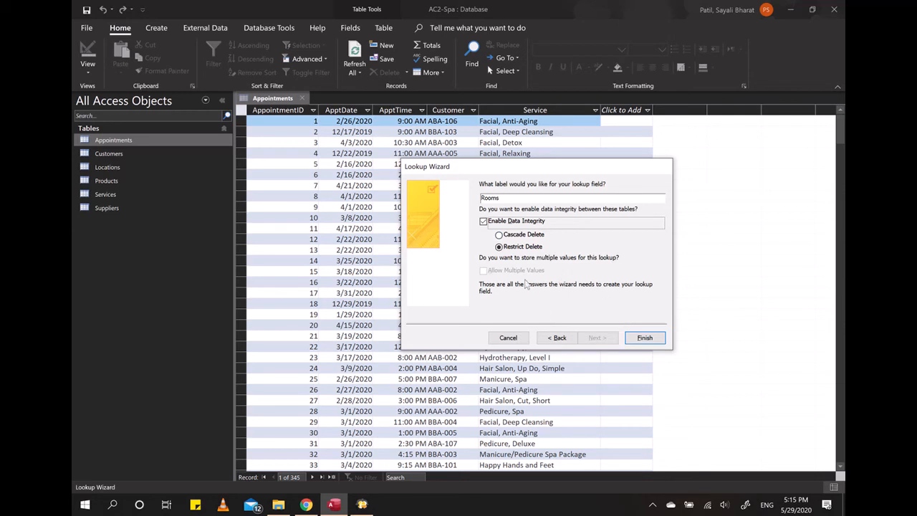
left_click(645, 338)
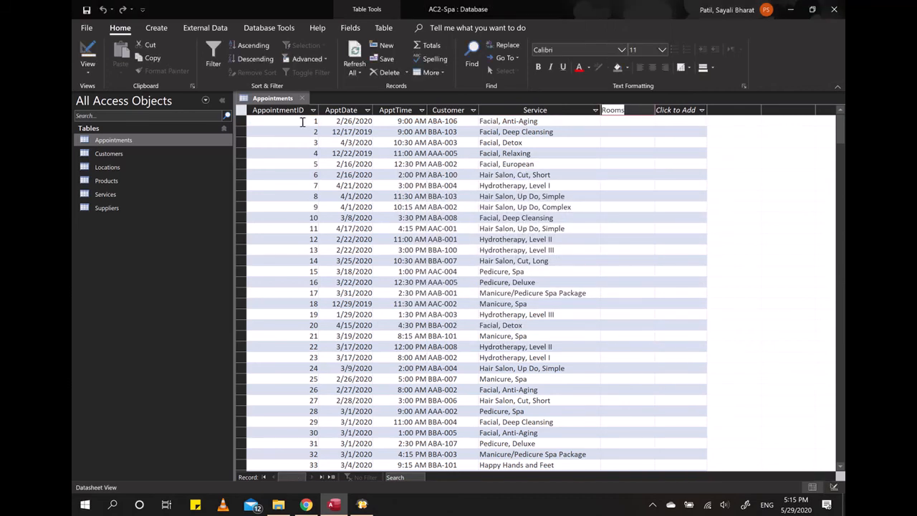
Step: Pick Spa Room A from the new Rooms lookup list for the first appointment
left_click(636, 121)
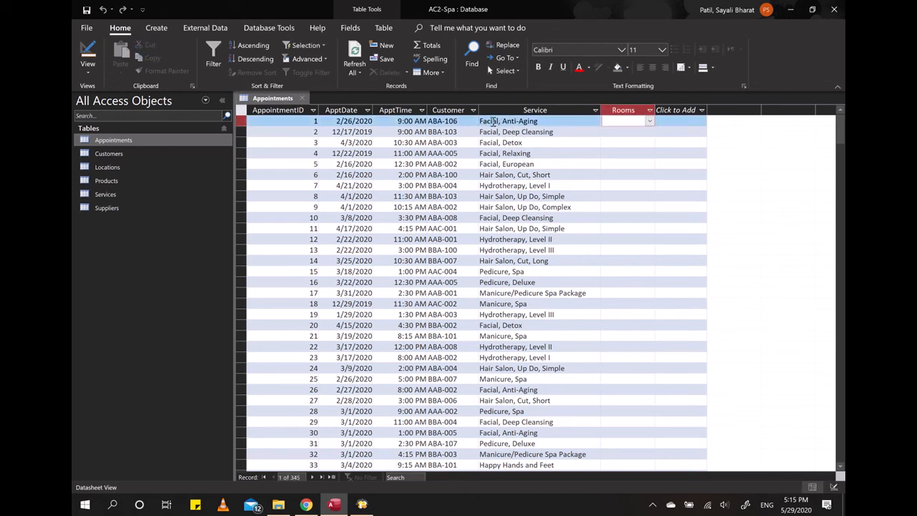
left_click(649, 122)
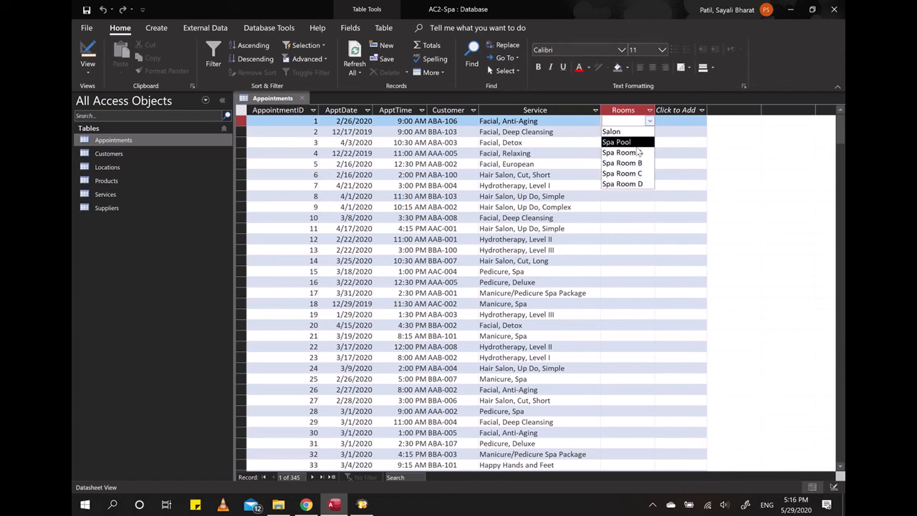
left_click(638, 152)
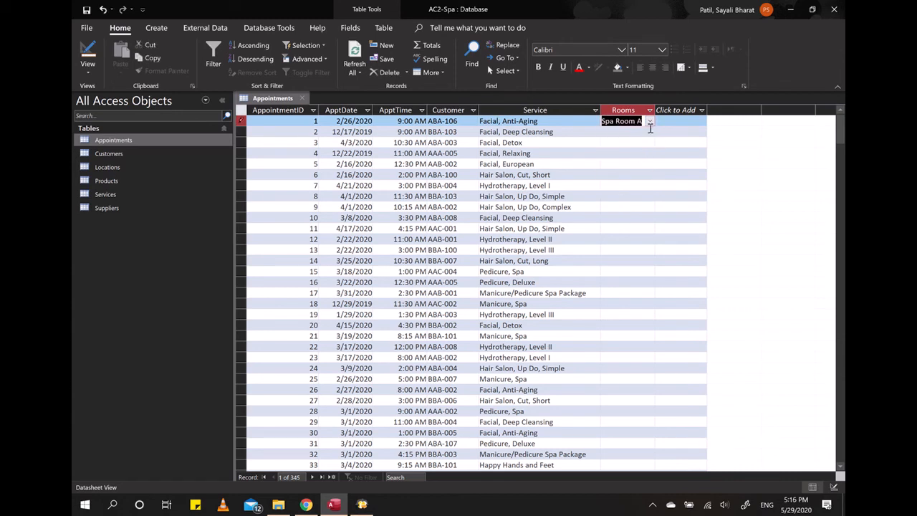
Step: Pick Spa Room B from the Rooms lookup list for the second appointment
left_click(649, 131)
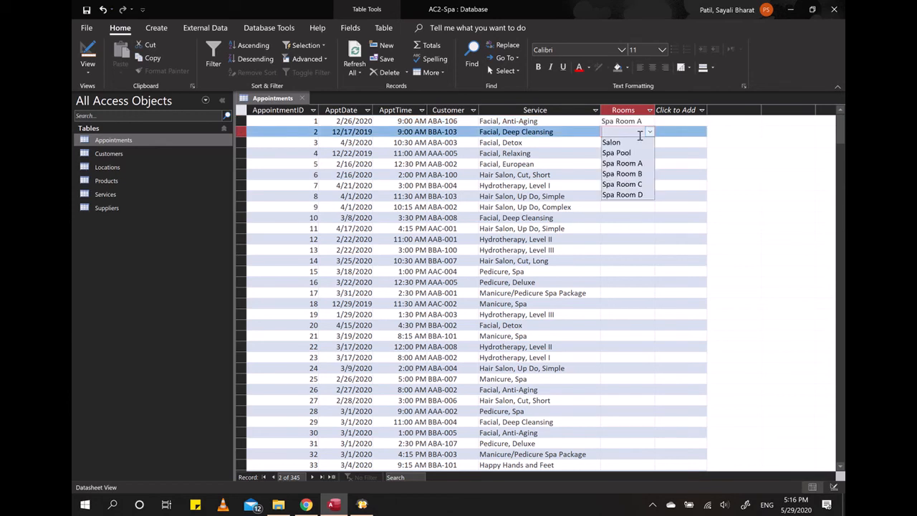
left_click(634, 173)
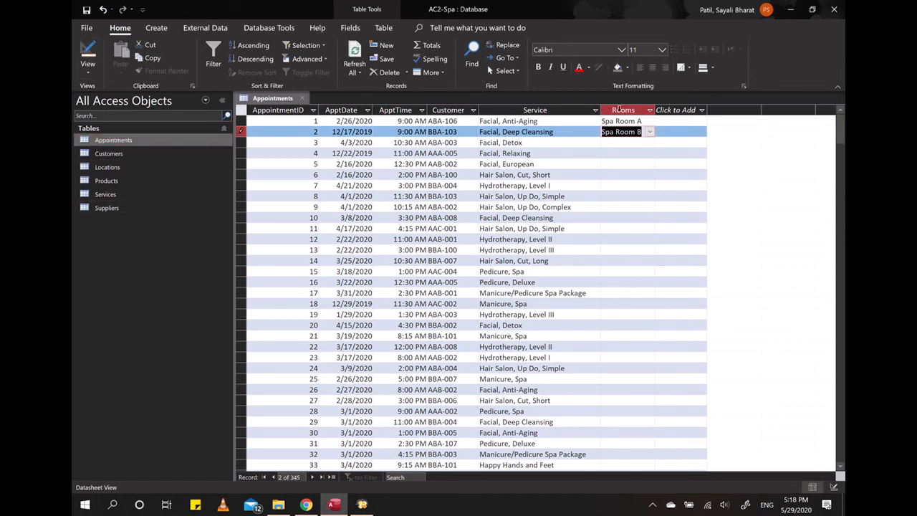
Step: Inspect the Customer column's options in the datasheet, then switch the Appointments table to Design view
left_click(472, 110)
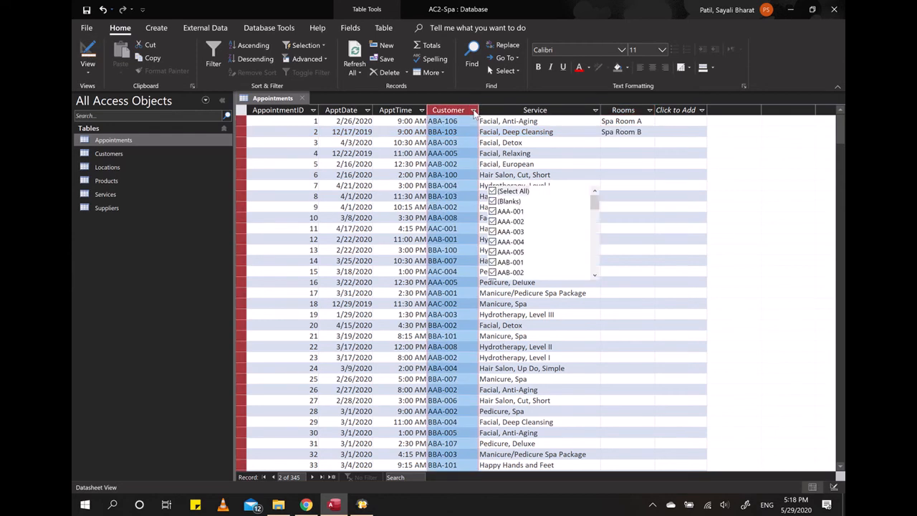
left_click(457, 113)
right_click(457, 115)
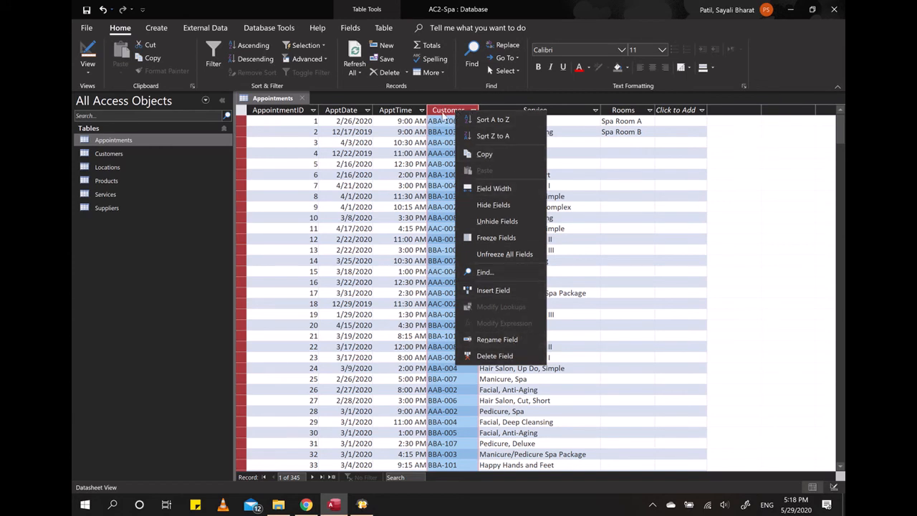
left_click(444, 112)
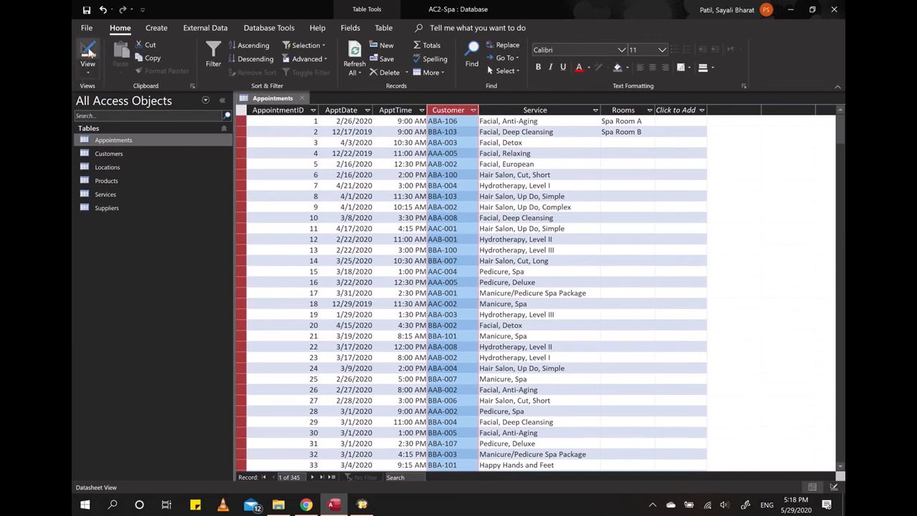
left_click(87, 58)
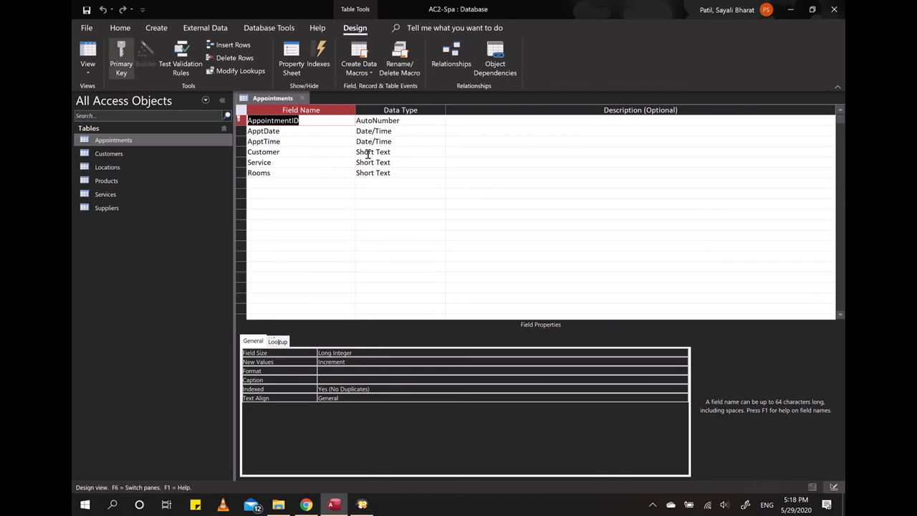
Step: Start the Lookup Wizard on the Customer field, choosing to get values from another table
left_click(416, 151)
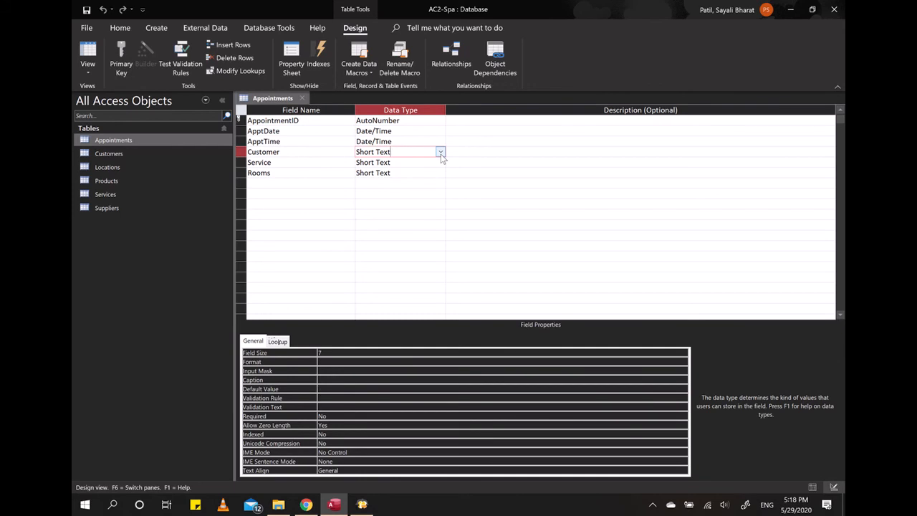
left_click(441, 153)
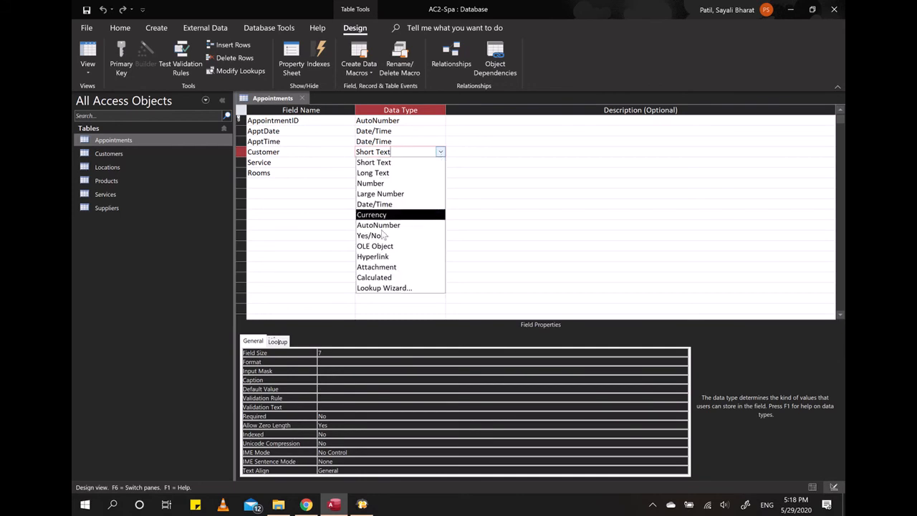
left_click(411, 293)
left_click_drag(482, 103, 580, 137)
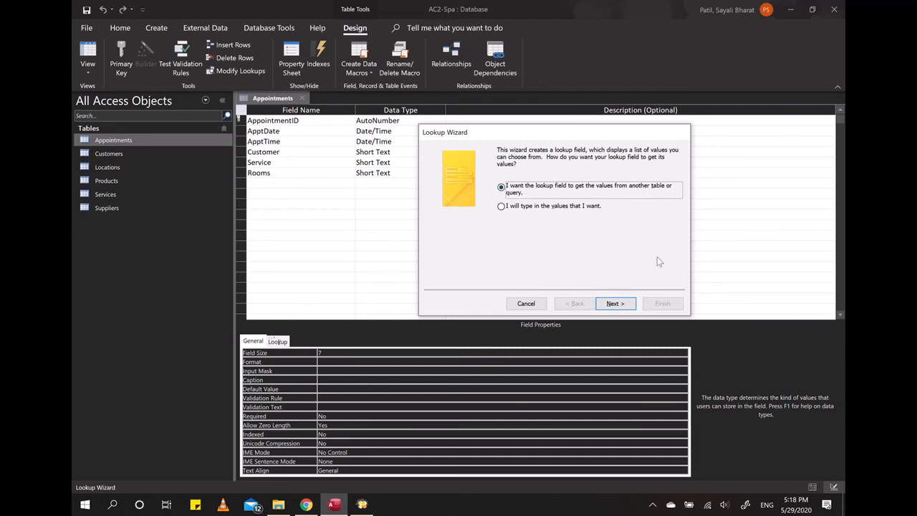
left_click(614, 304)
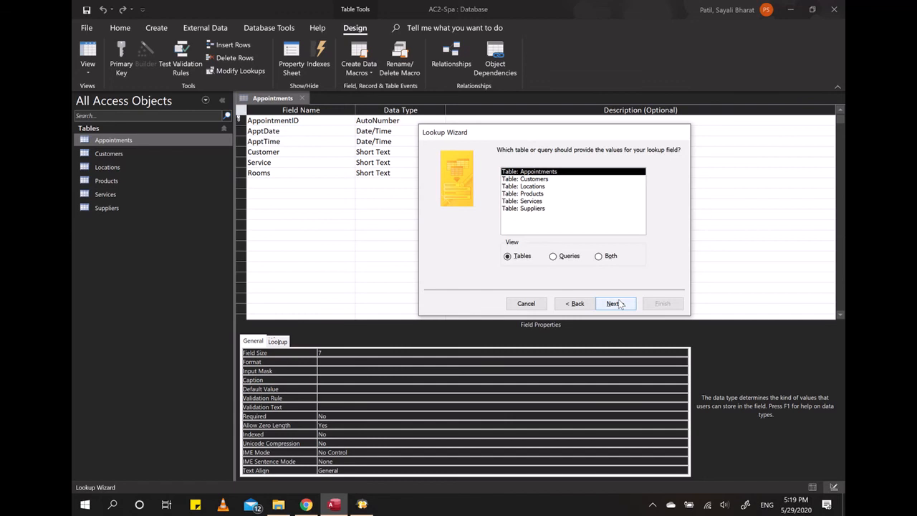
Step: Choose the Customers table and add CustomerID, FirstName and LastName as the lookup's fields
left_click(544, 180)
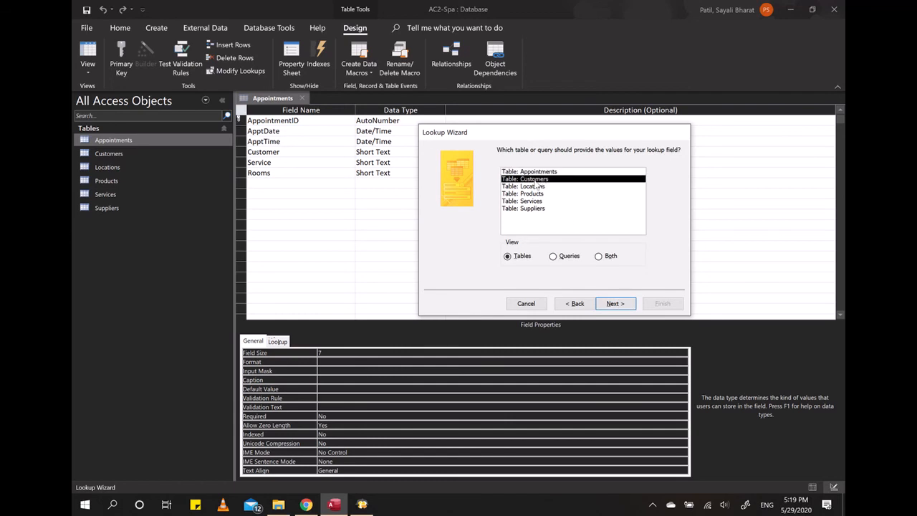
left_click(615, 303)
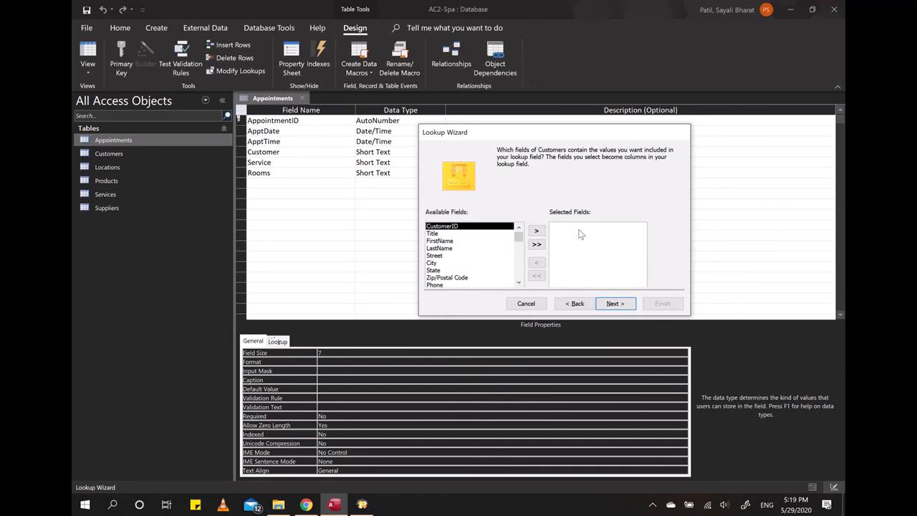
left_click(538, 232)
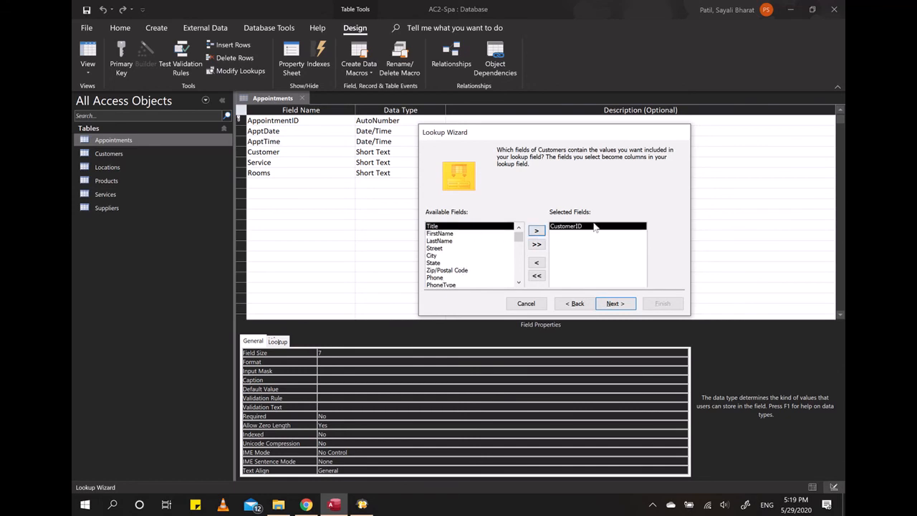
left_click(450, 234)
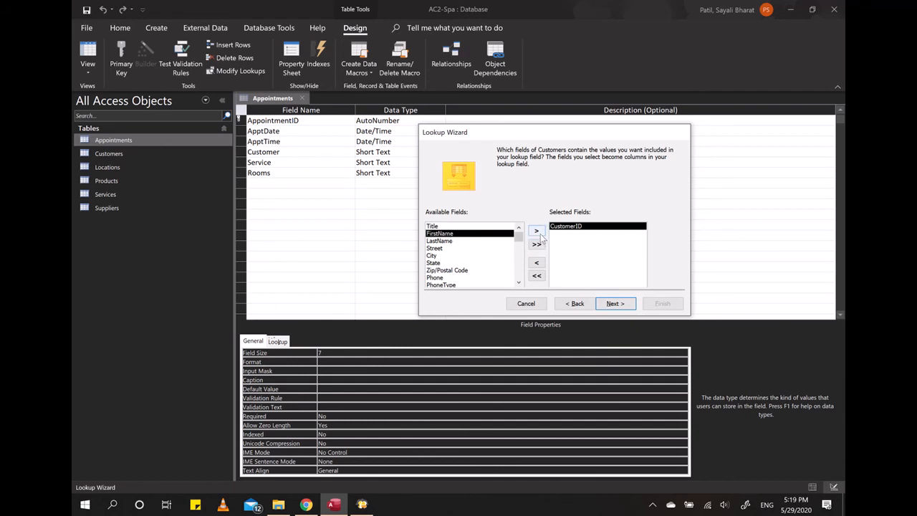
left_click(537, 231)
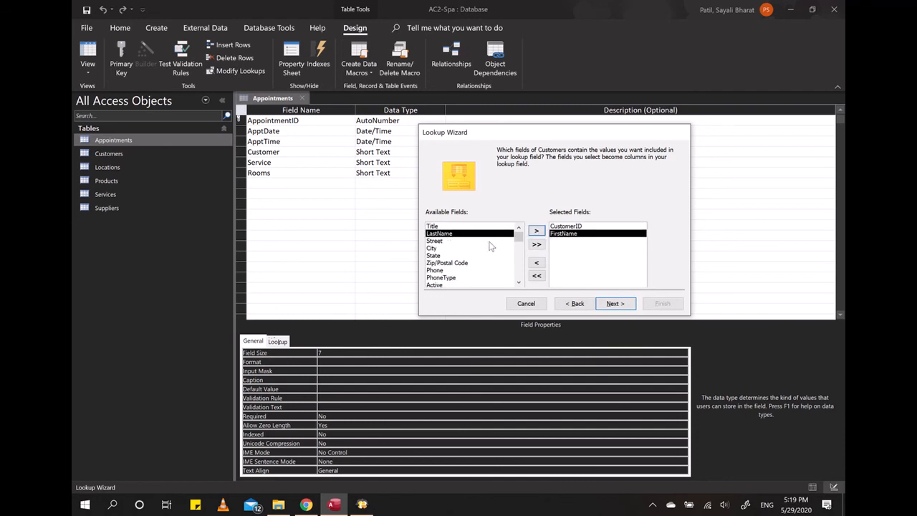
left_click(537, 231)
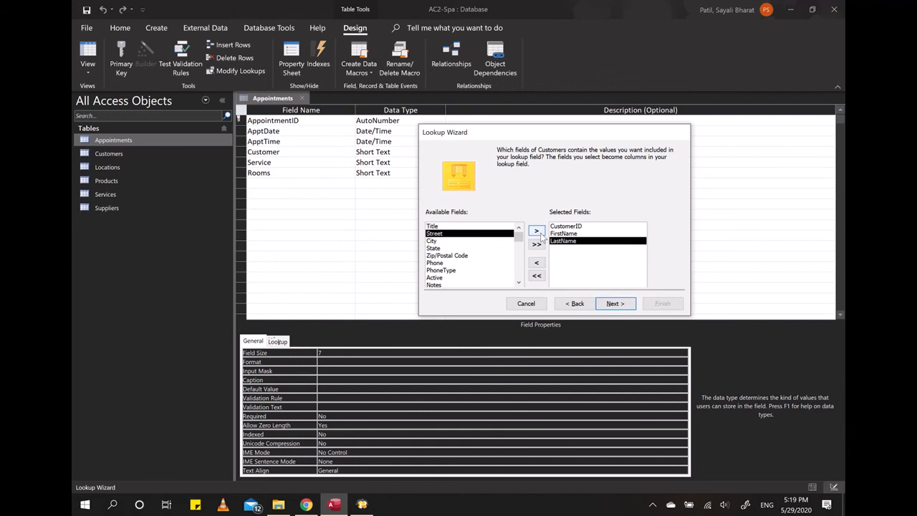
left_click(615, 304)
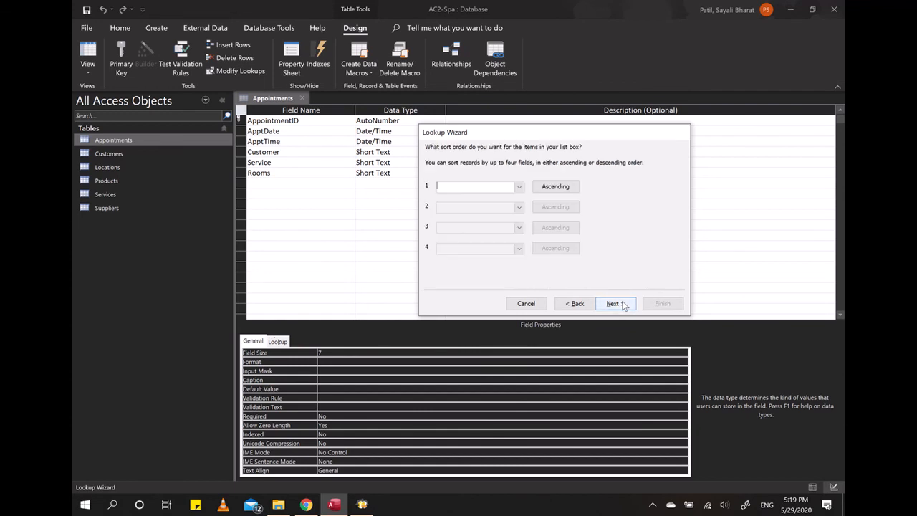
Step: Sort the lookup list by LastName in Descending order
left_click(519, 186)
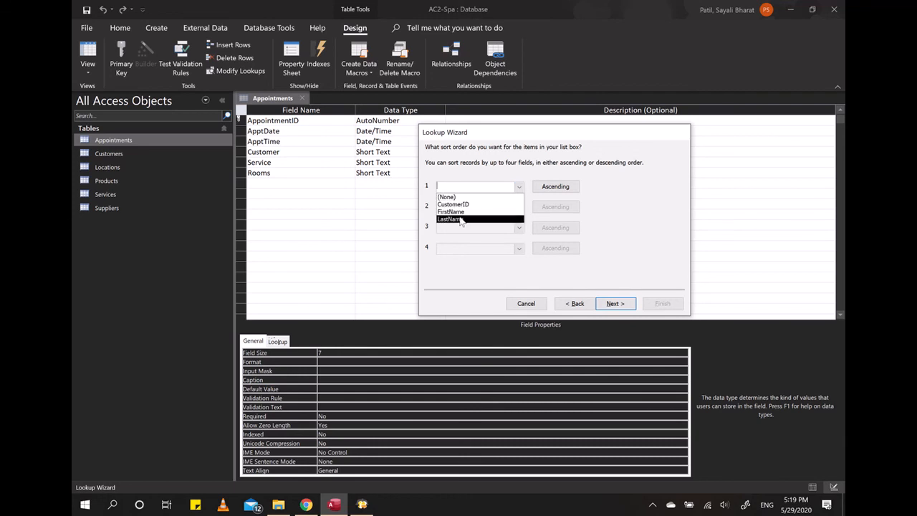
left_click(461, 219)
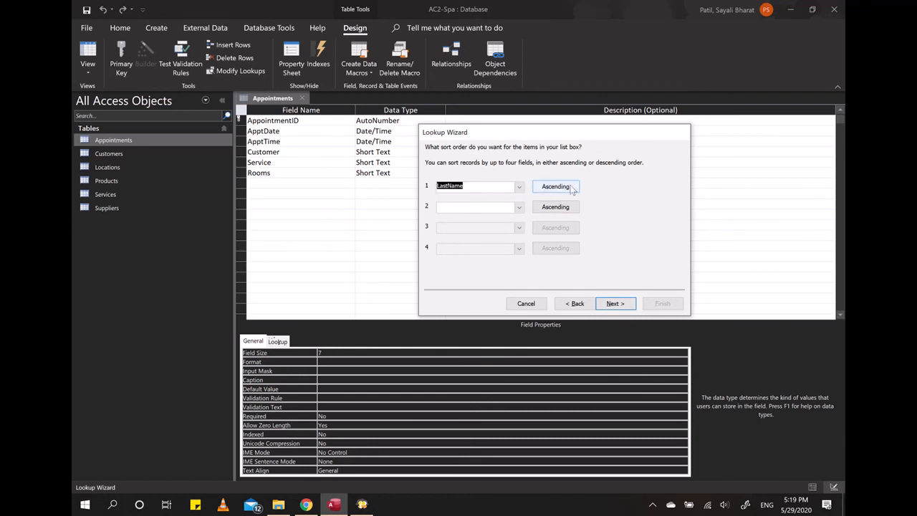
left_click(556, 186)
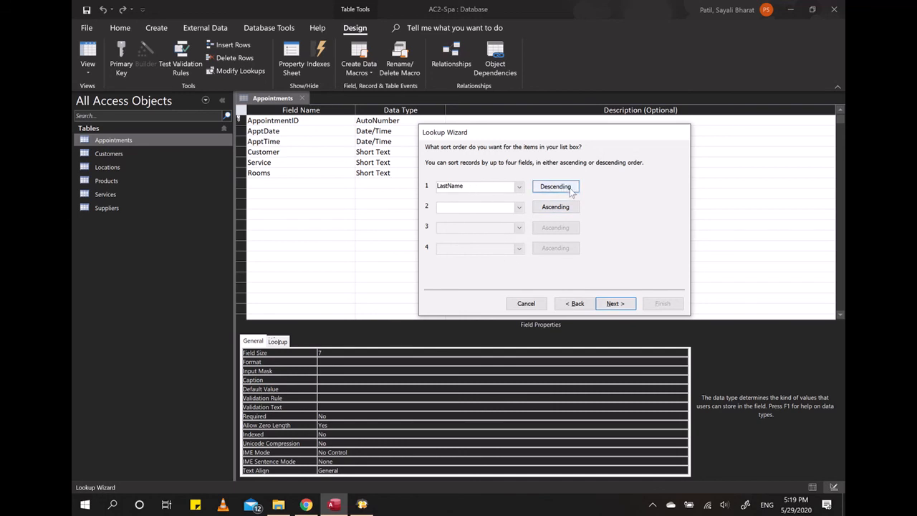
left_click(616, 303)
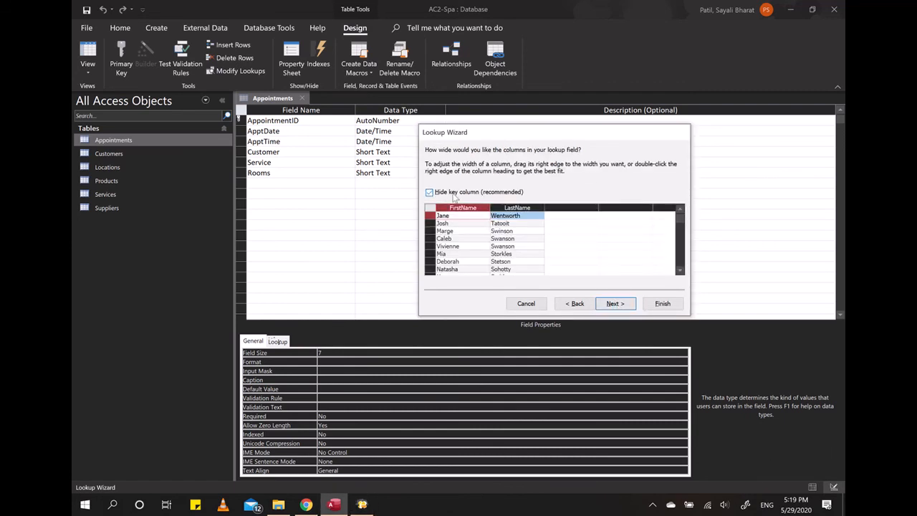
Step: Keep the key column hidden and resize the FirstName and LastName columns to best fit
left_click(429, 193)
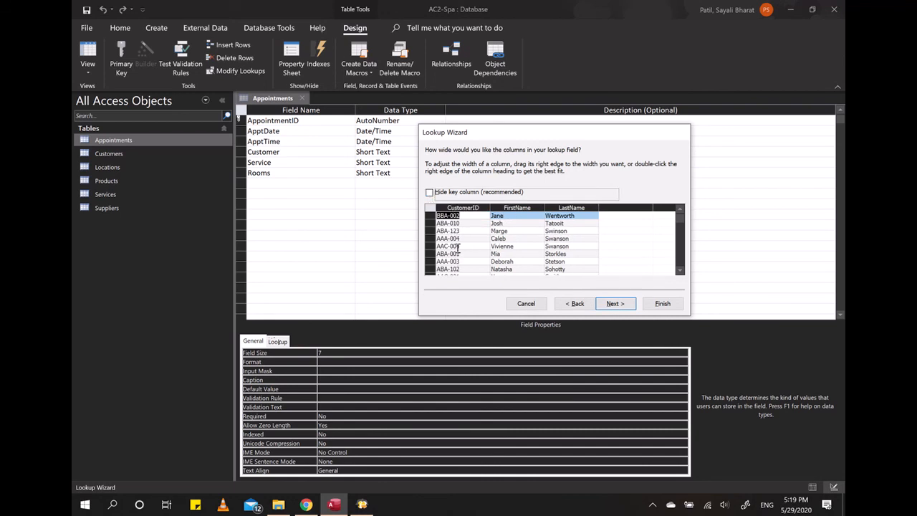
left_click(429, 192)
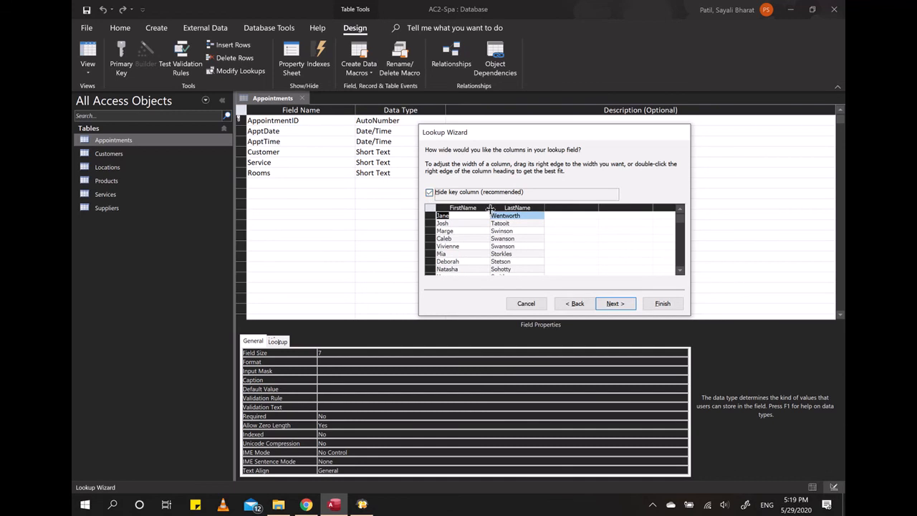
double_click(490, 208)
double_click(520, 208)
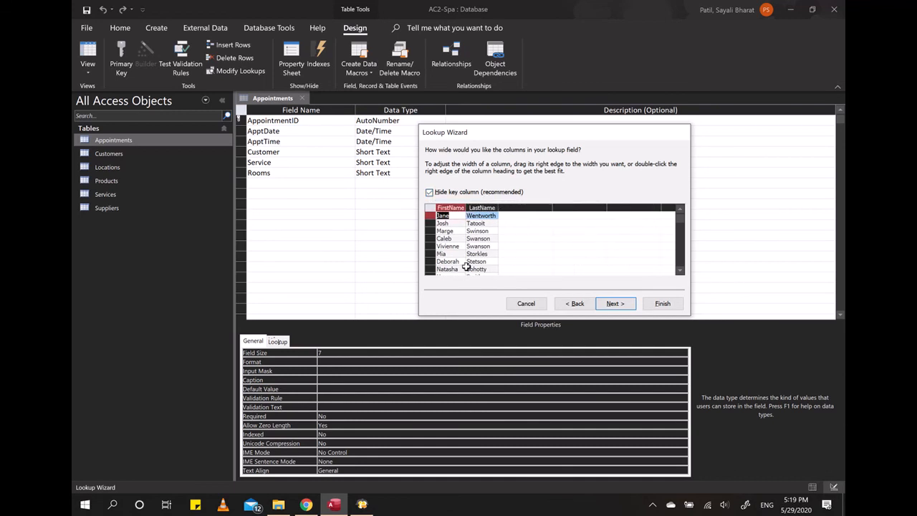
left_click(609, 302)
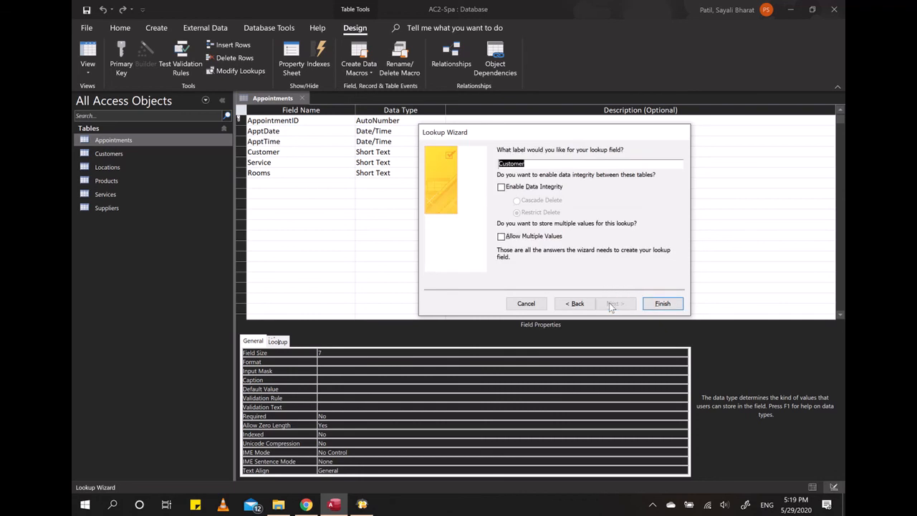
Step: Keep the Customer label, enable data integrity with Restrict Delete, and finish the wizard
left_click(532, 166)
left_click(500, 187)
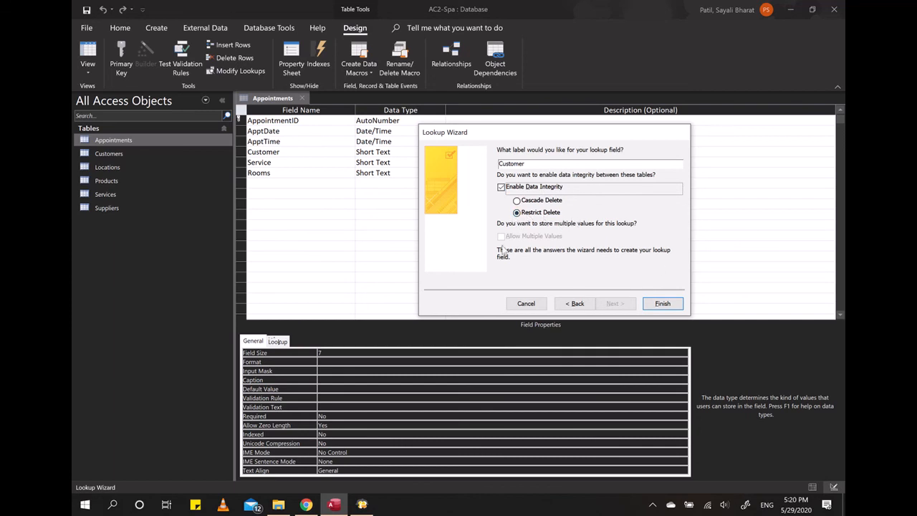
left_click(665, 304)
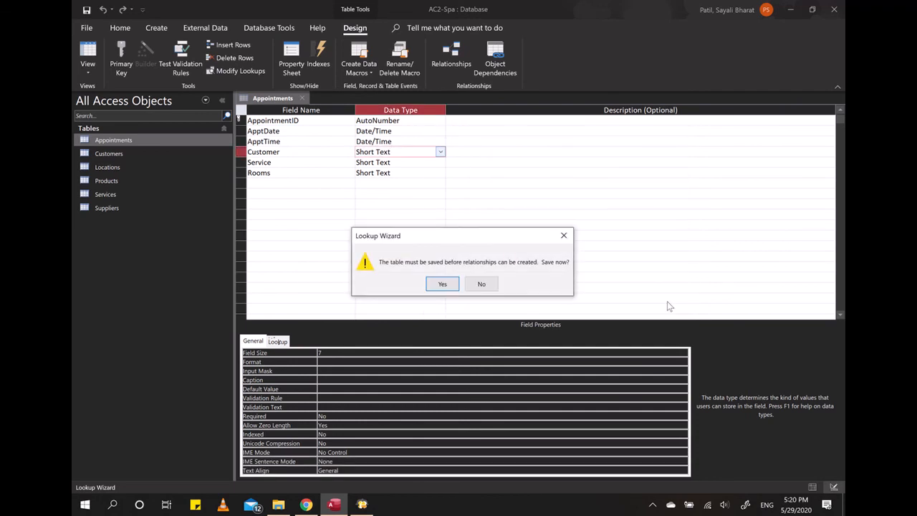
Step: Save the table so the relationship can be created
left_click_drag(513, 238, 617, 162)
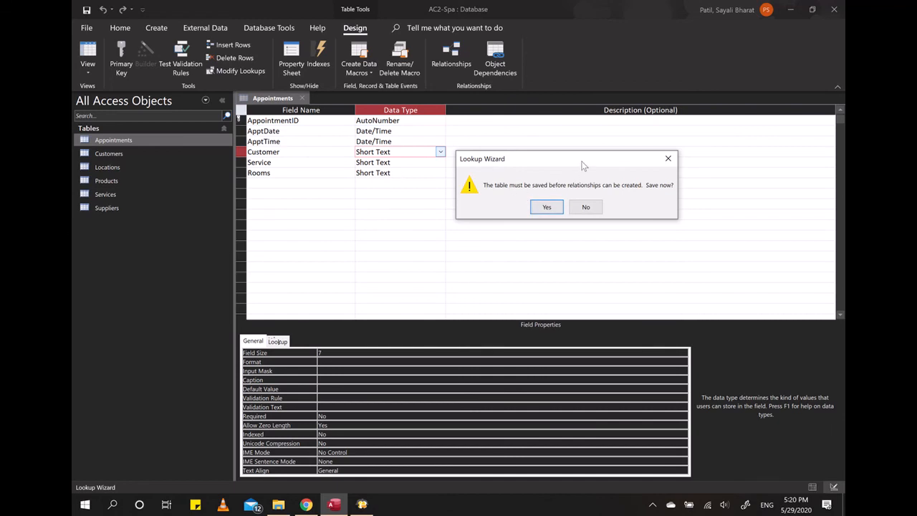
left_click_drag(581, 162, 586, 153)
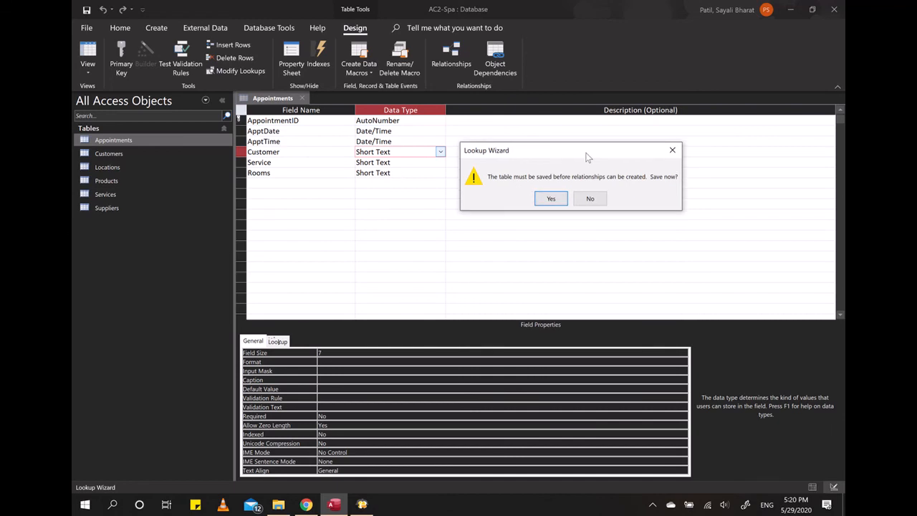
left_click(550, 199)
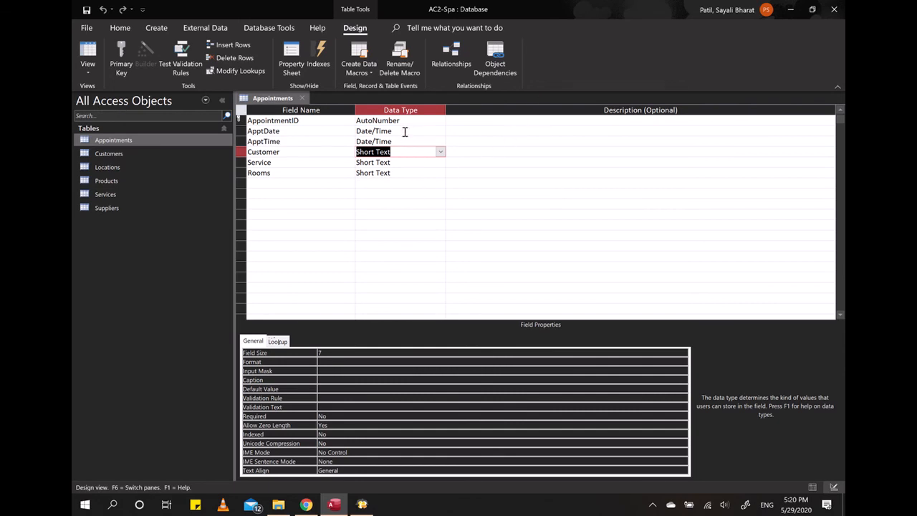
Step: Return to Datasheet view and open the Customer lookup list for the first appointment
left_click(88, 51)
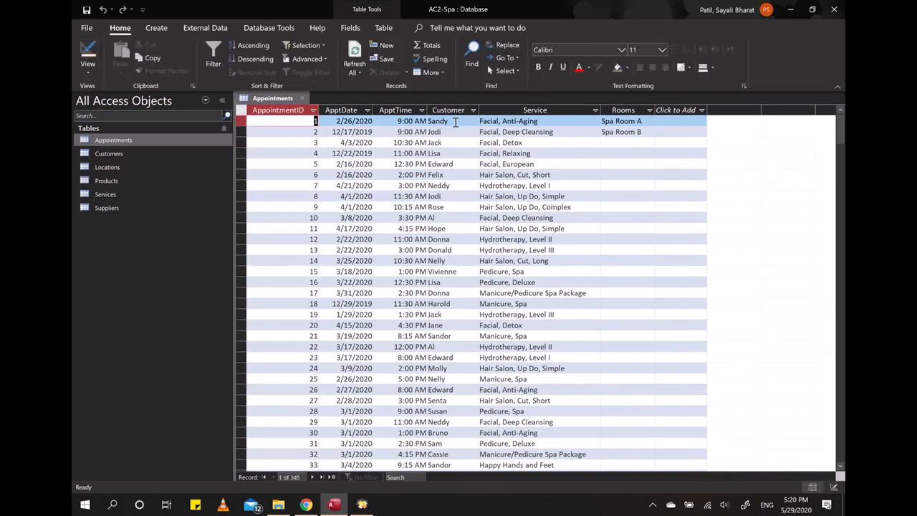
scroll(445, 341, "down", 18)
scroll(451, 424, "up", 18)
left_click(463, 121)
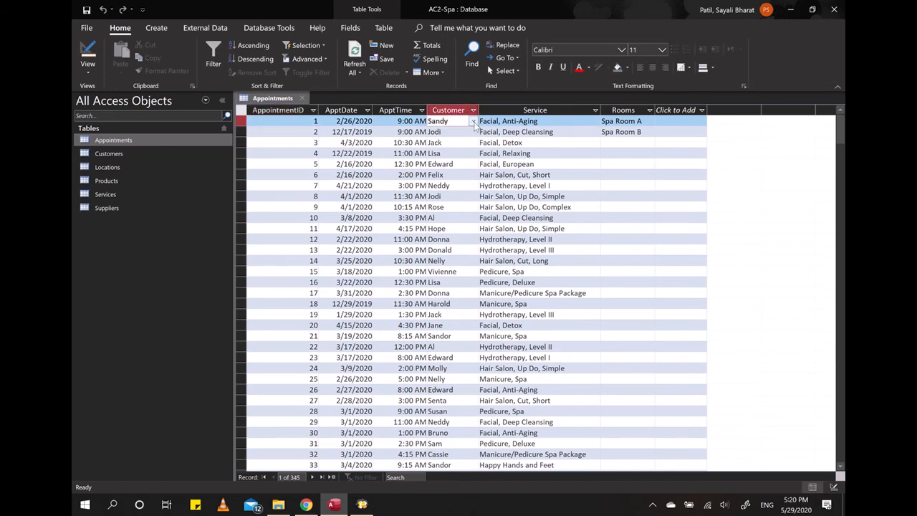
left_click(474, 122)
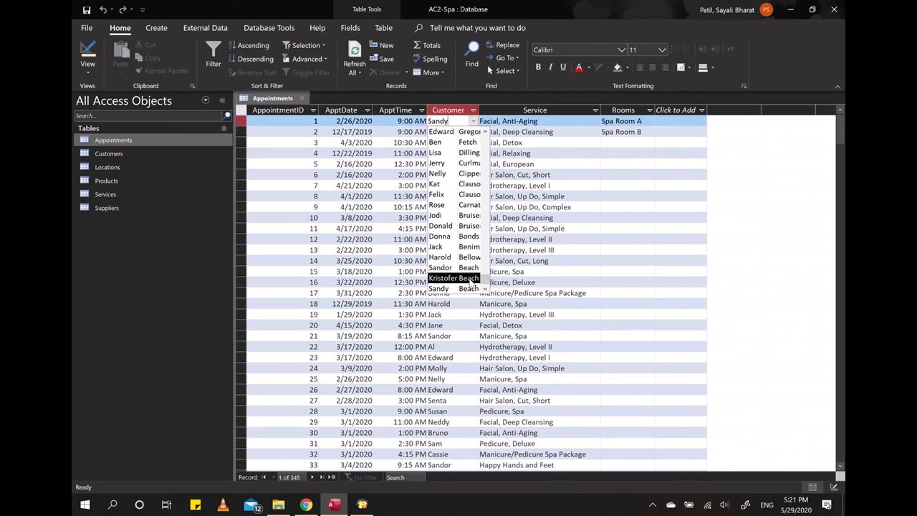
Step: Switch to Word and select the phrase Lookup and Relationship in the chapter summary notes
left_click(387, 504)
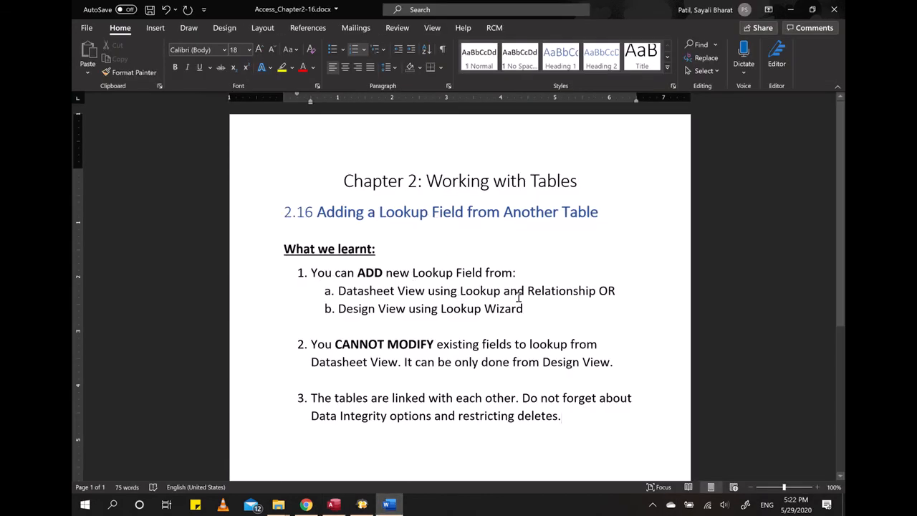
left_click_drag(338, 291, 597, 293)
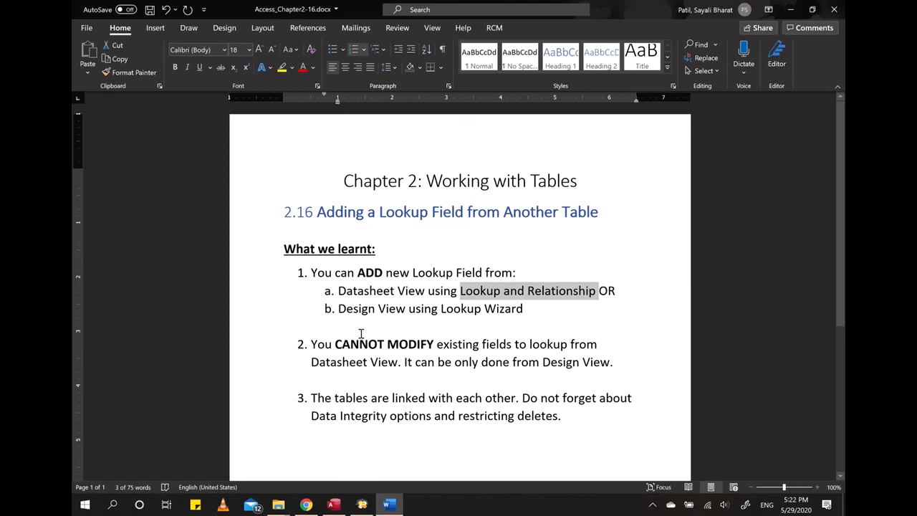
Step: Select the phrase Lookup Wizard in the first point of the summary notes
left_click_drag(339, 309, 526, 310)
left_click(440, 309)
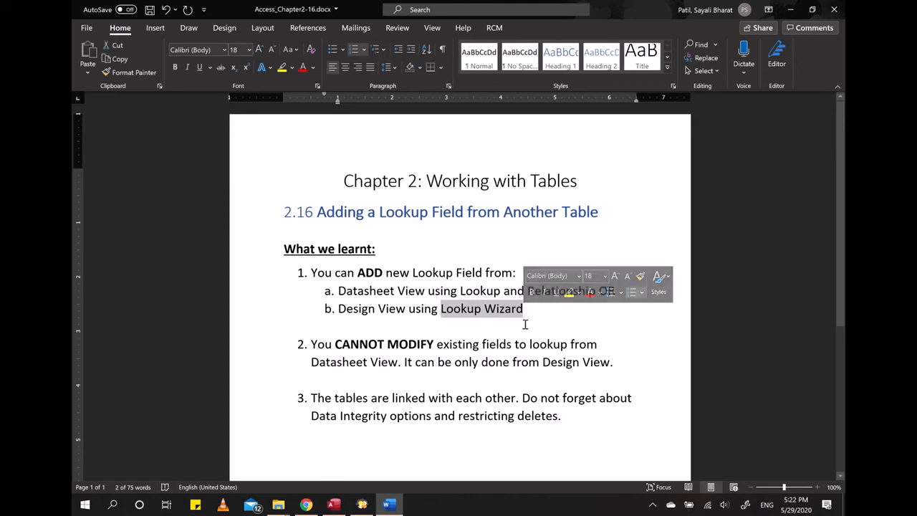
left_click(531, 311)
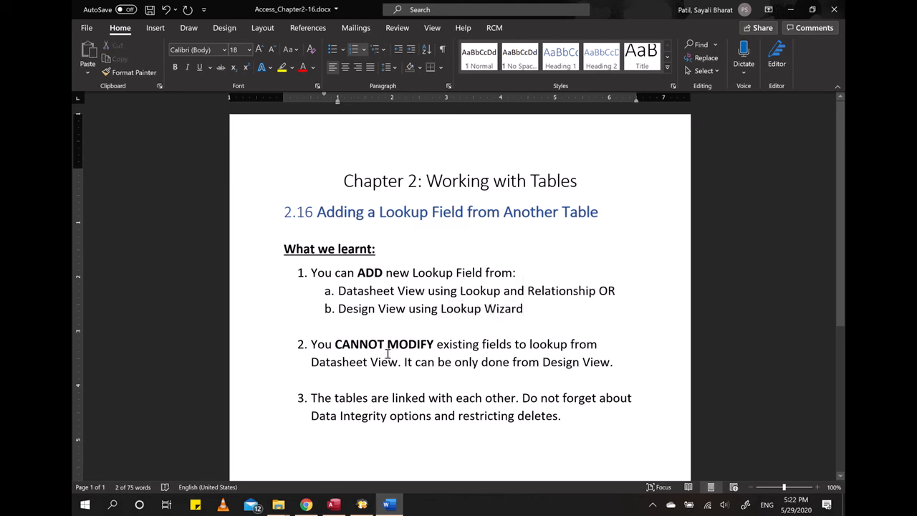
Step: Select the phrase You CANNOT MODIFY existing in the second point of the notes
scroll(390, 349, "down", 1)
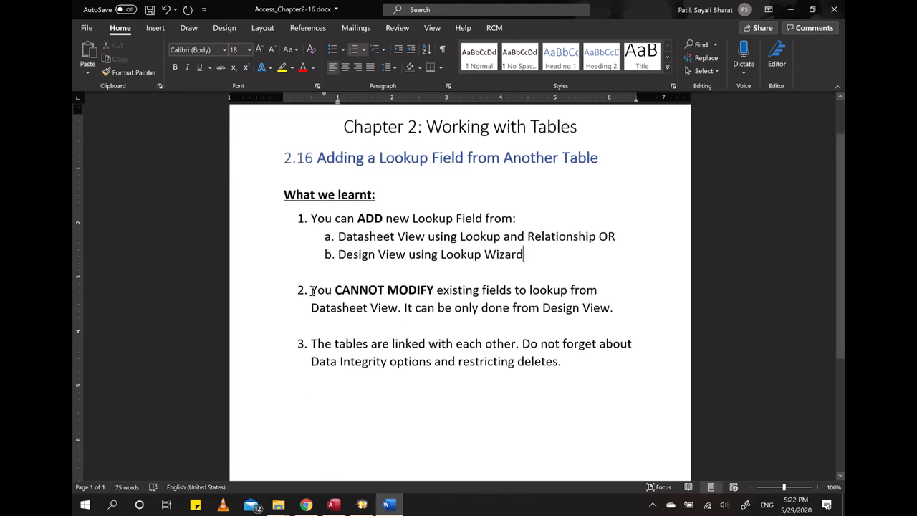
left_click_drag(312, 290, 481, 290)
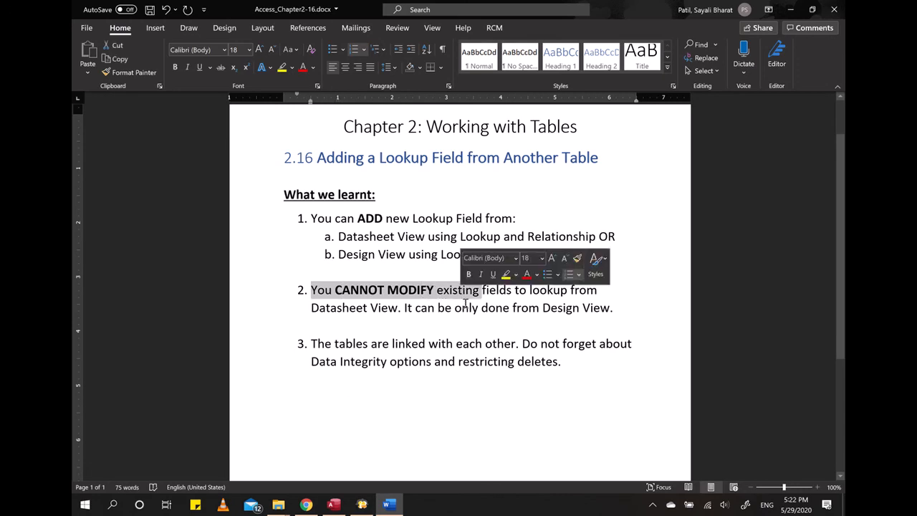
left_click(537, 339)
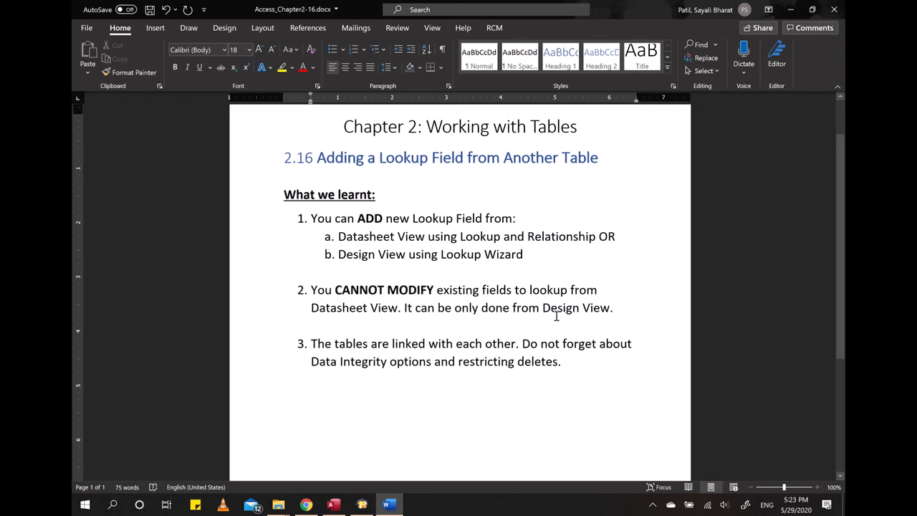
Step: Select Design View in the second point and the data integrity wording in the third point
left_click_drag(543, 308, 601, 308)
left_click(583, 361)
left_click_drag(391, 361, 467, 363)
left_click(577, 368)
left_click(596, 371)
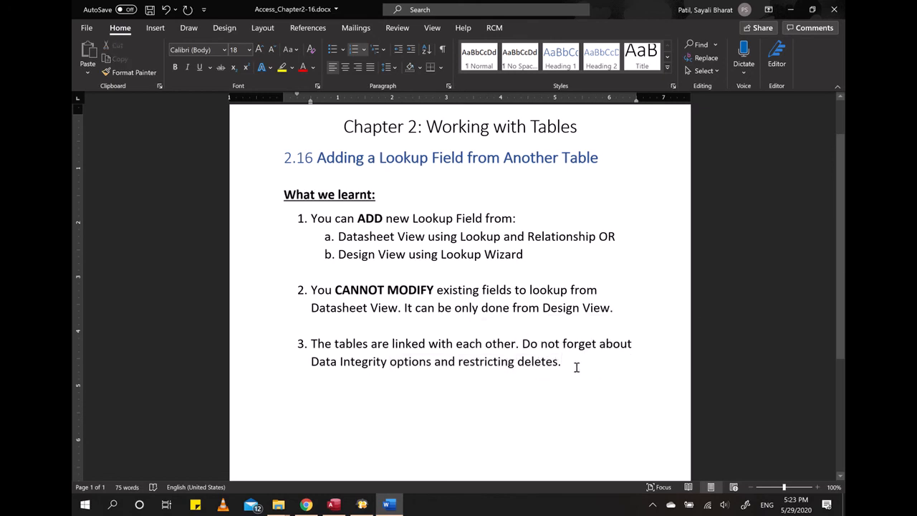